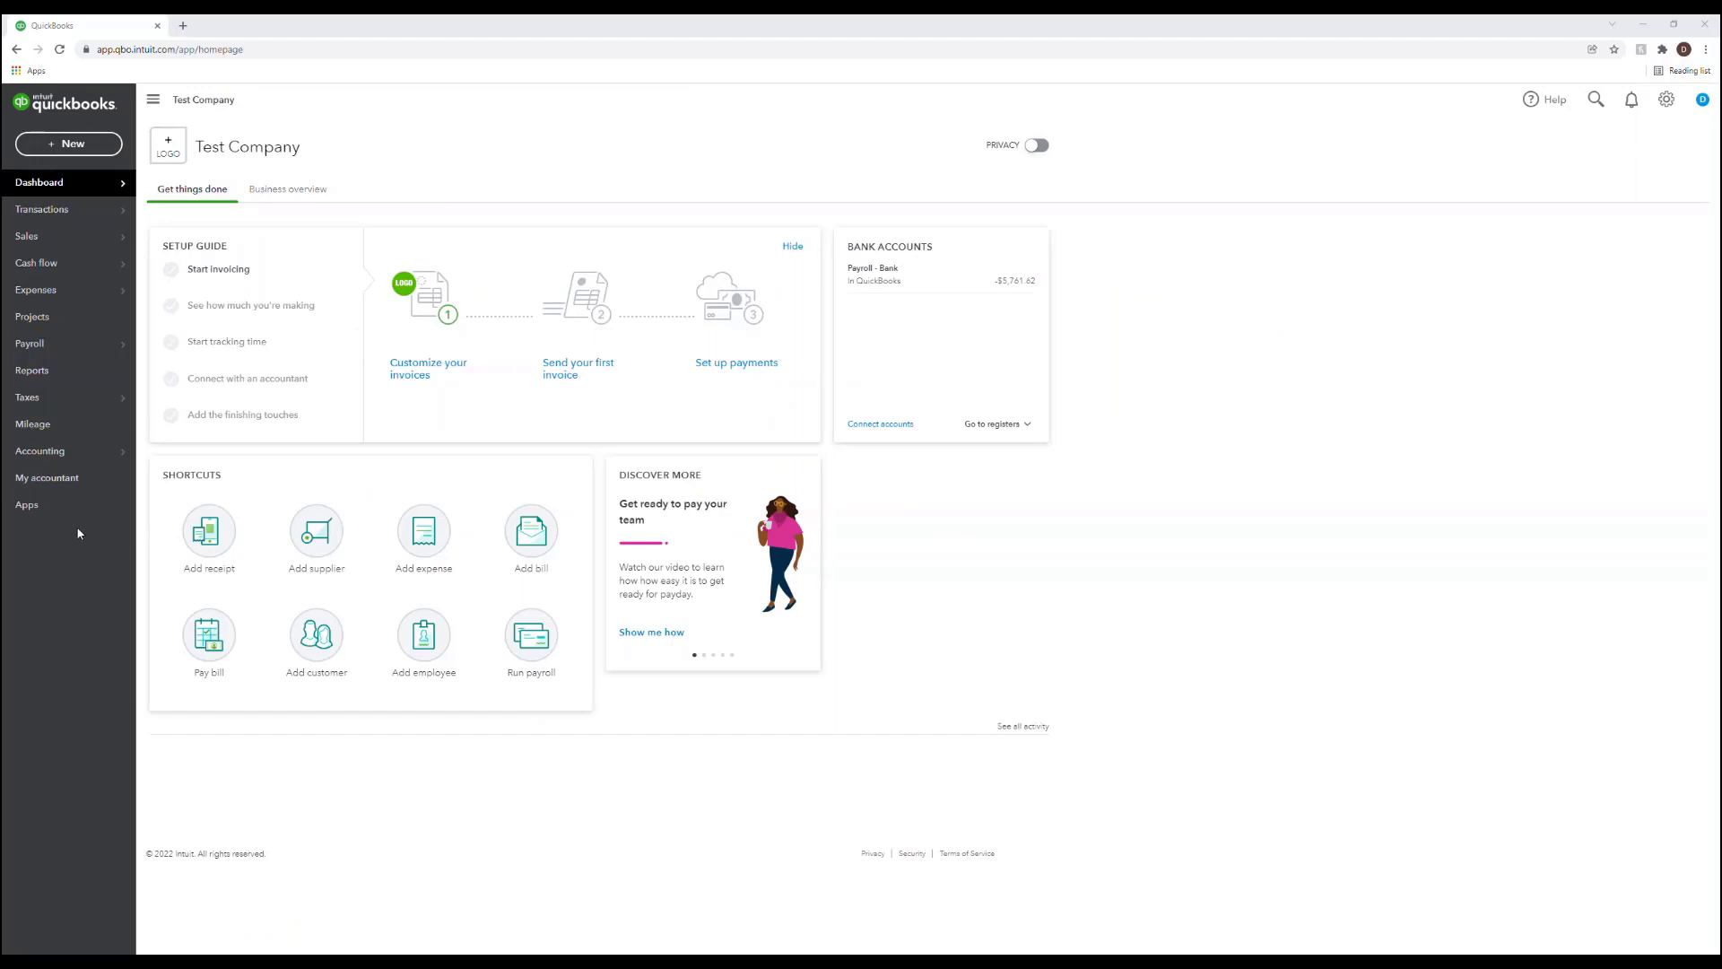
Step: Filter the payroll Employees list to All Employees so both active and terminated staff show
left_click(73, 342)
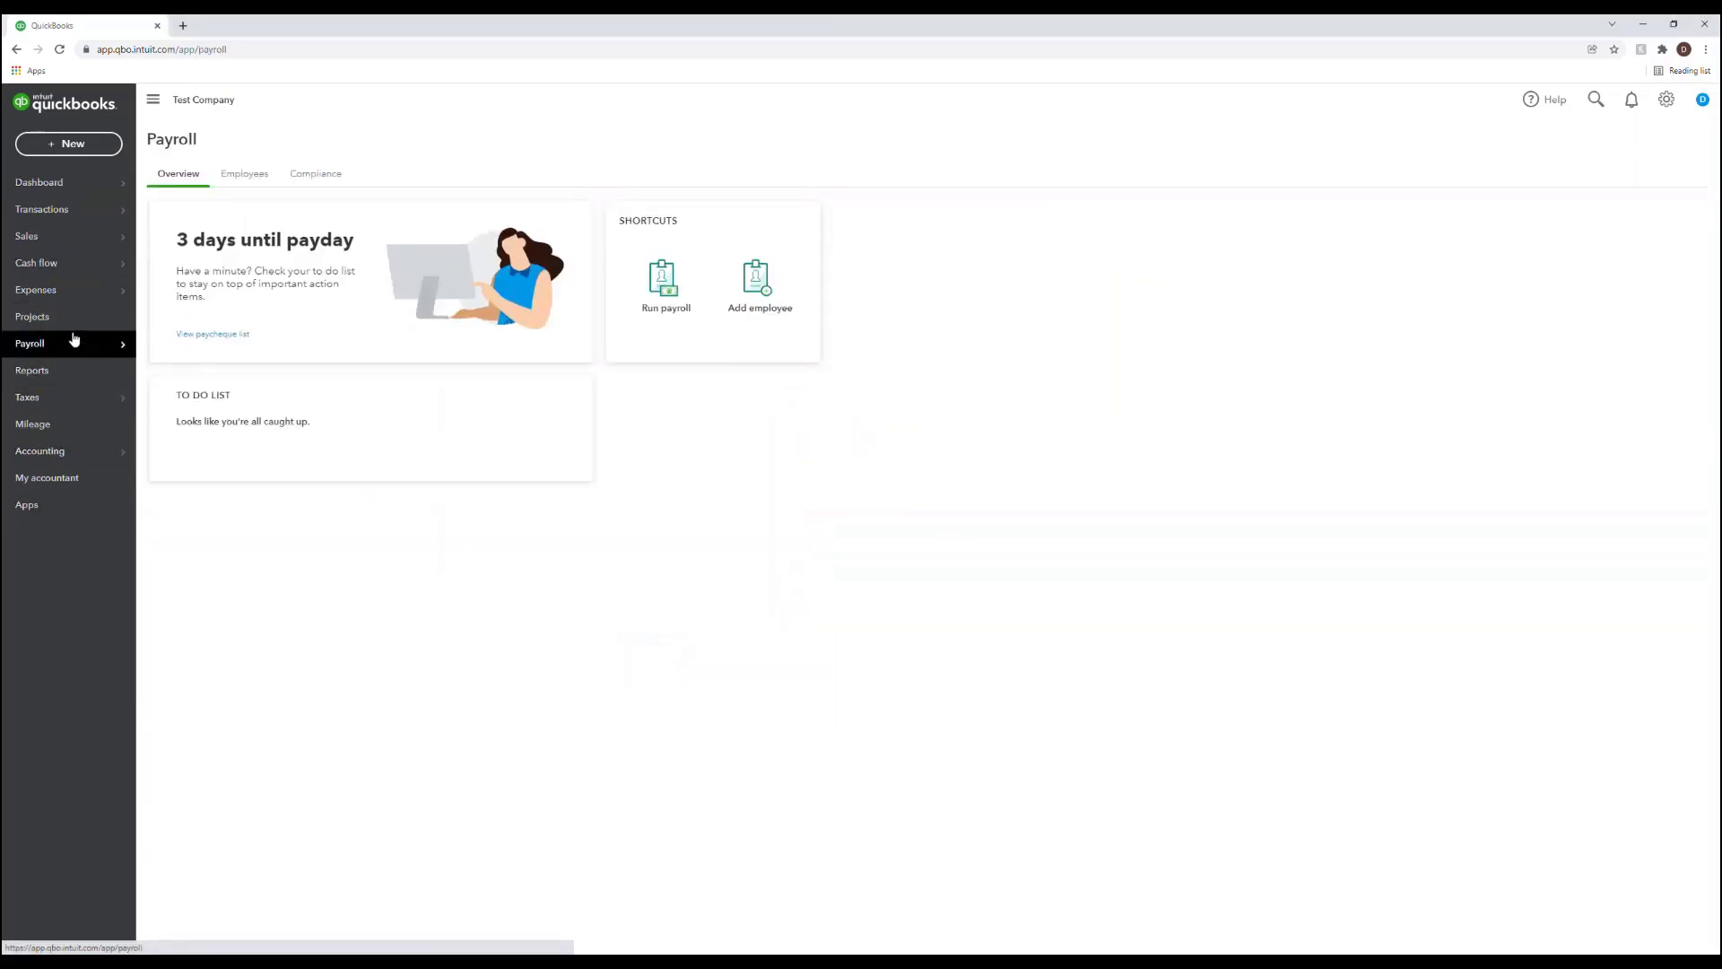
left_click(249, 176)
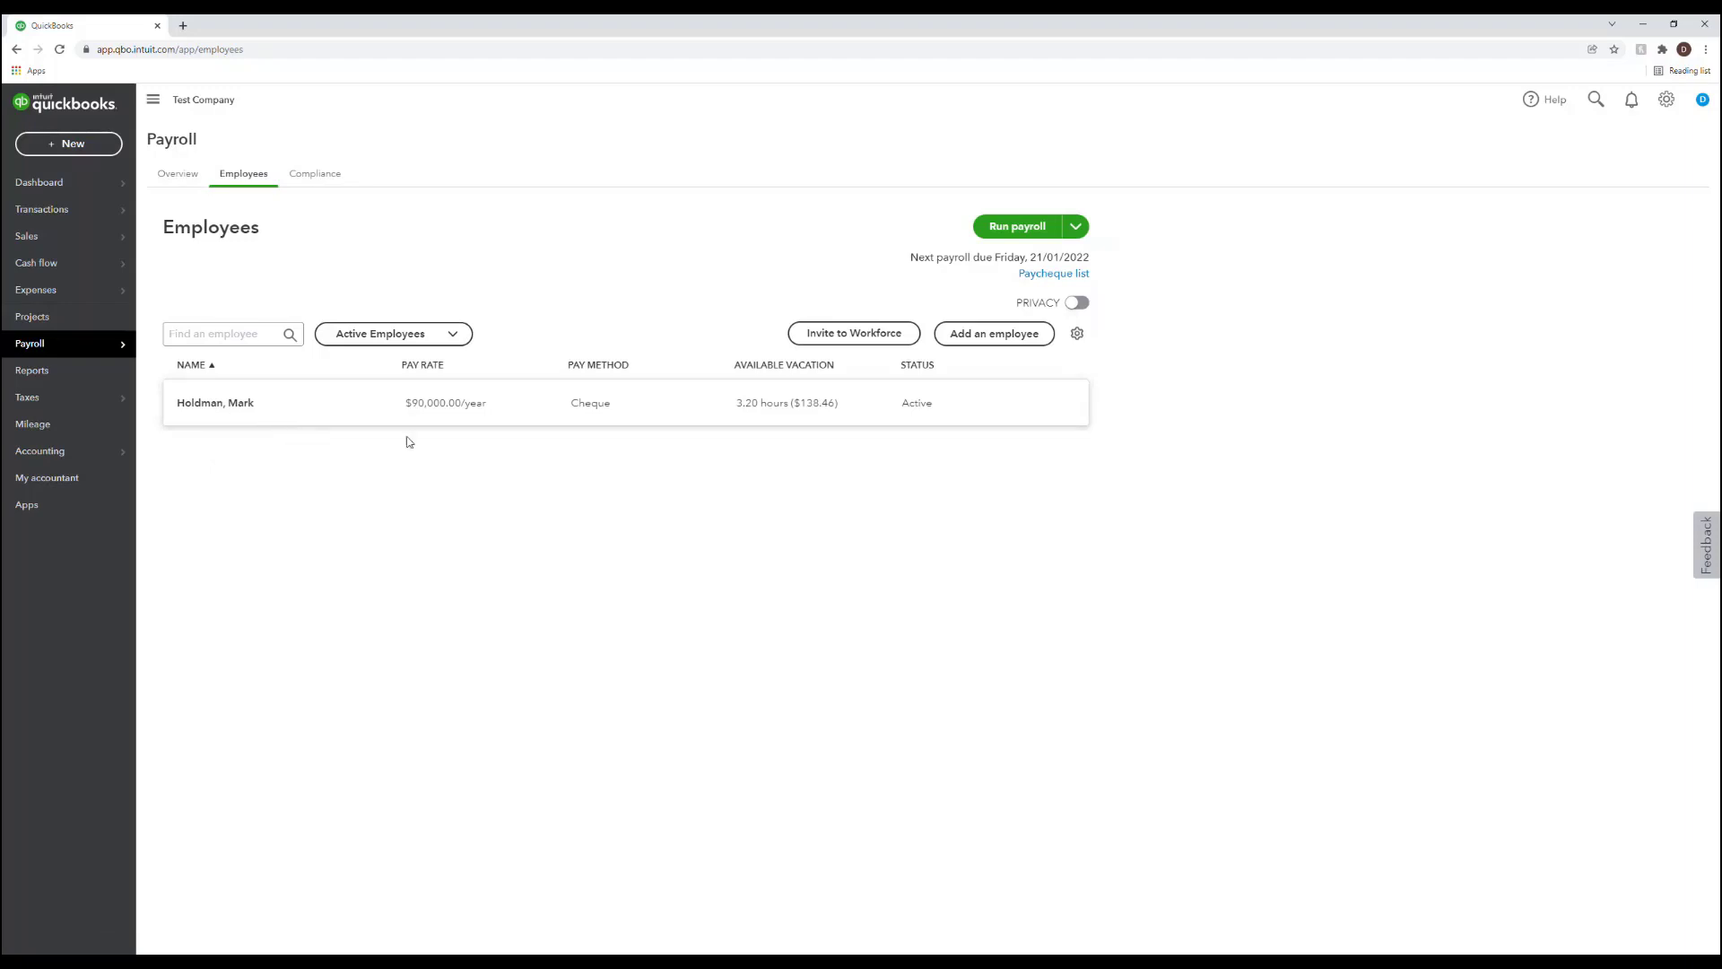
left_click(431, 339)
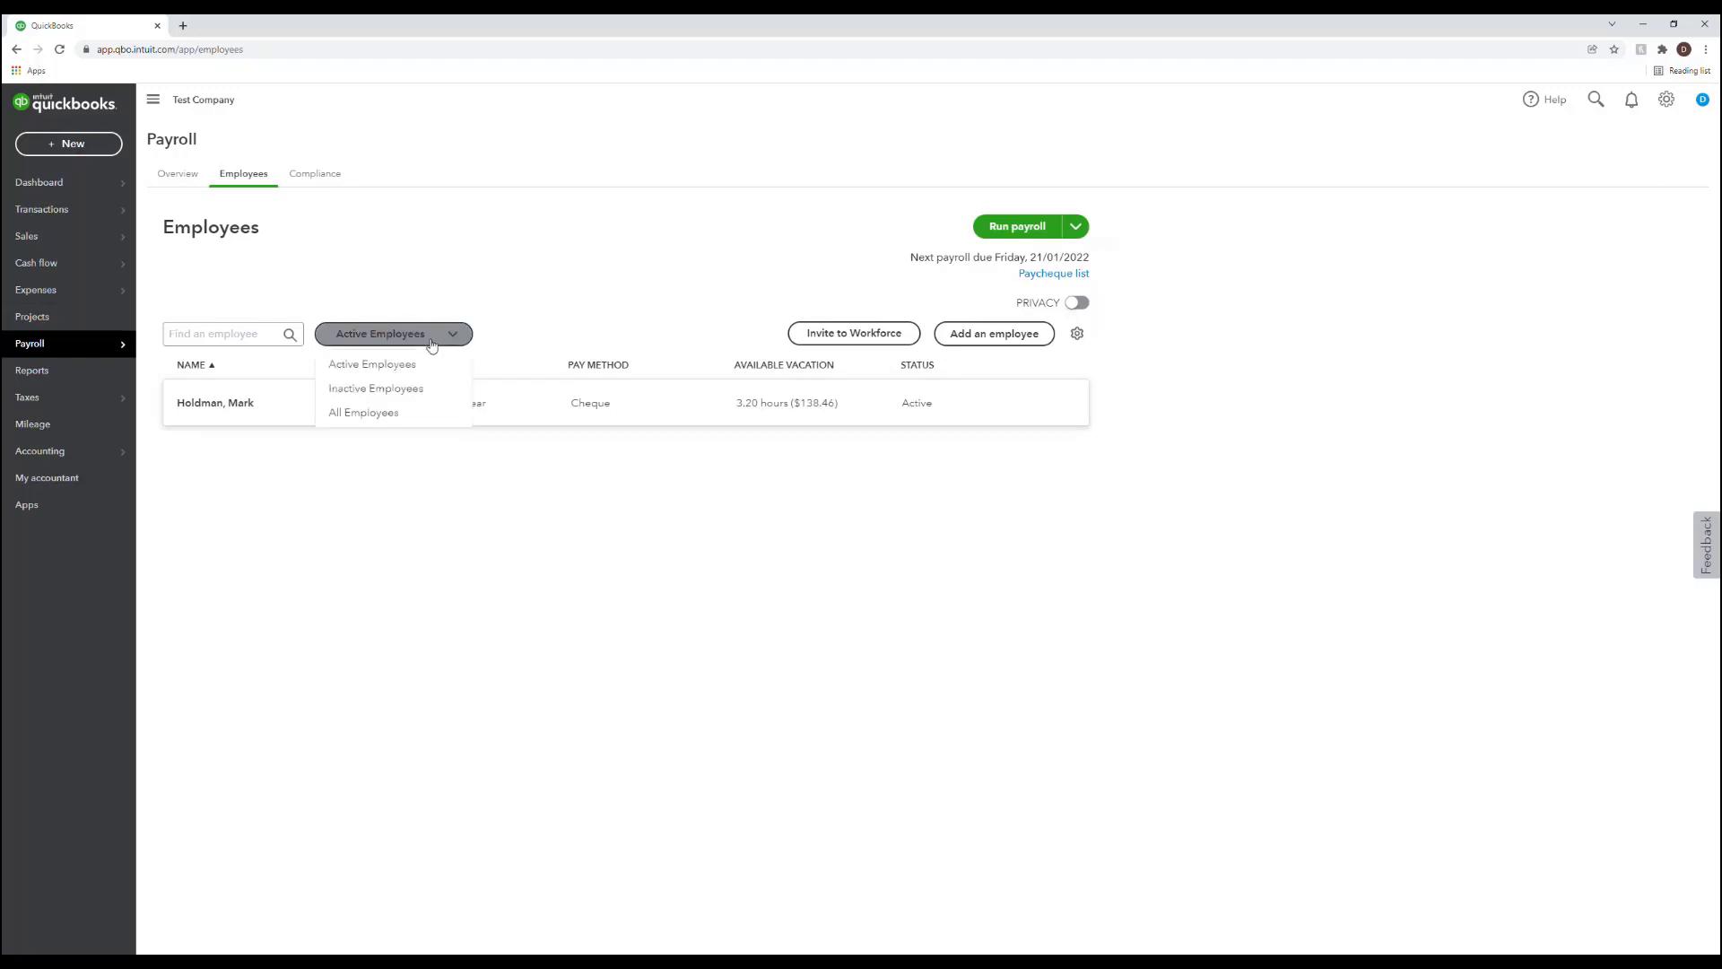
left_click(396, 413)
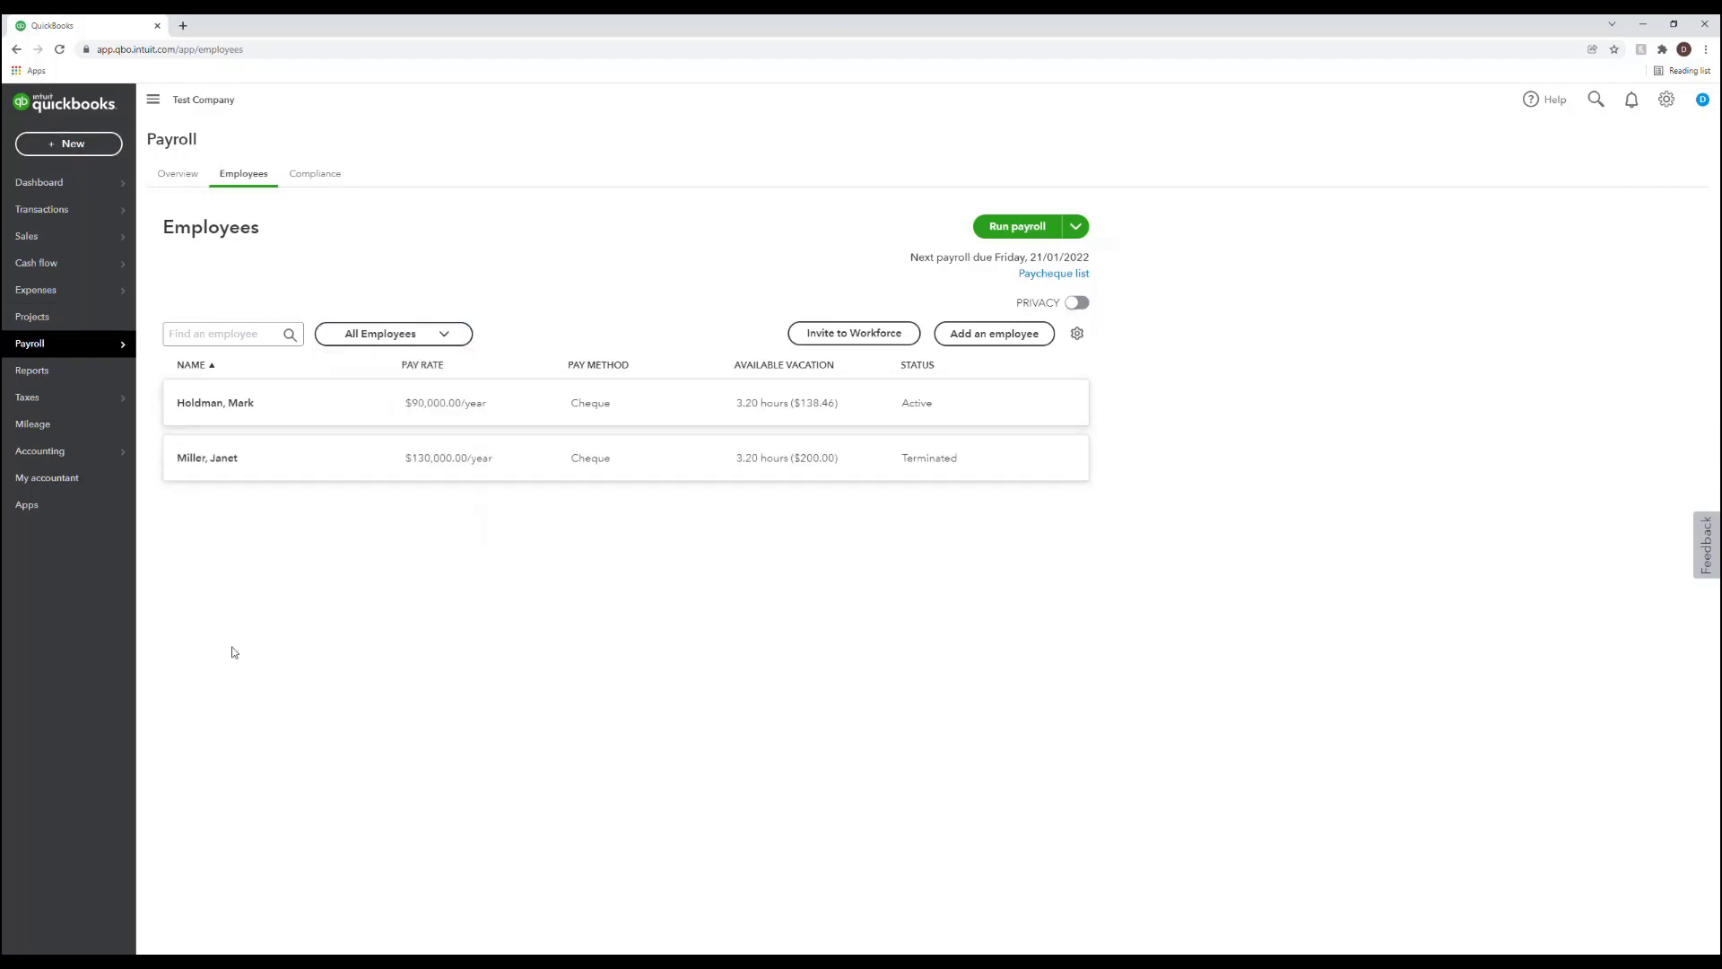
Step: Set the active employee's employment status to Terminated with reason E04 - Quit/Health Reasons and a termination date
left_click(281, 411)
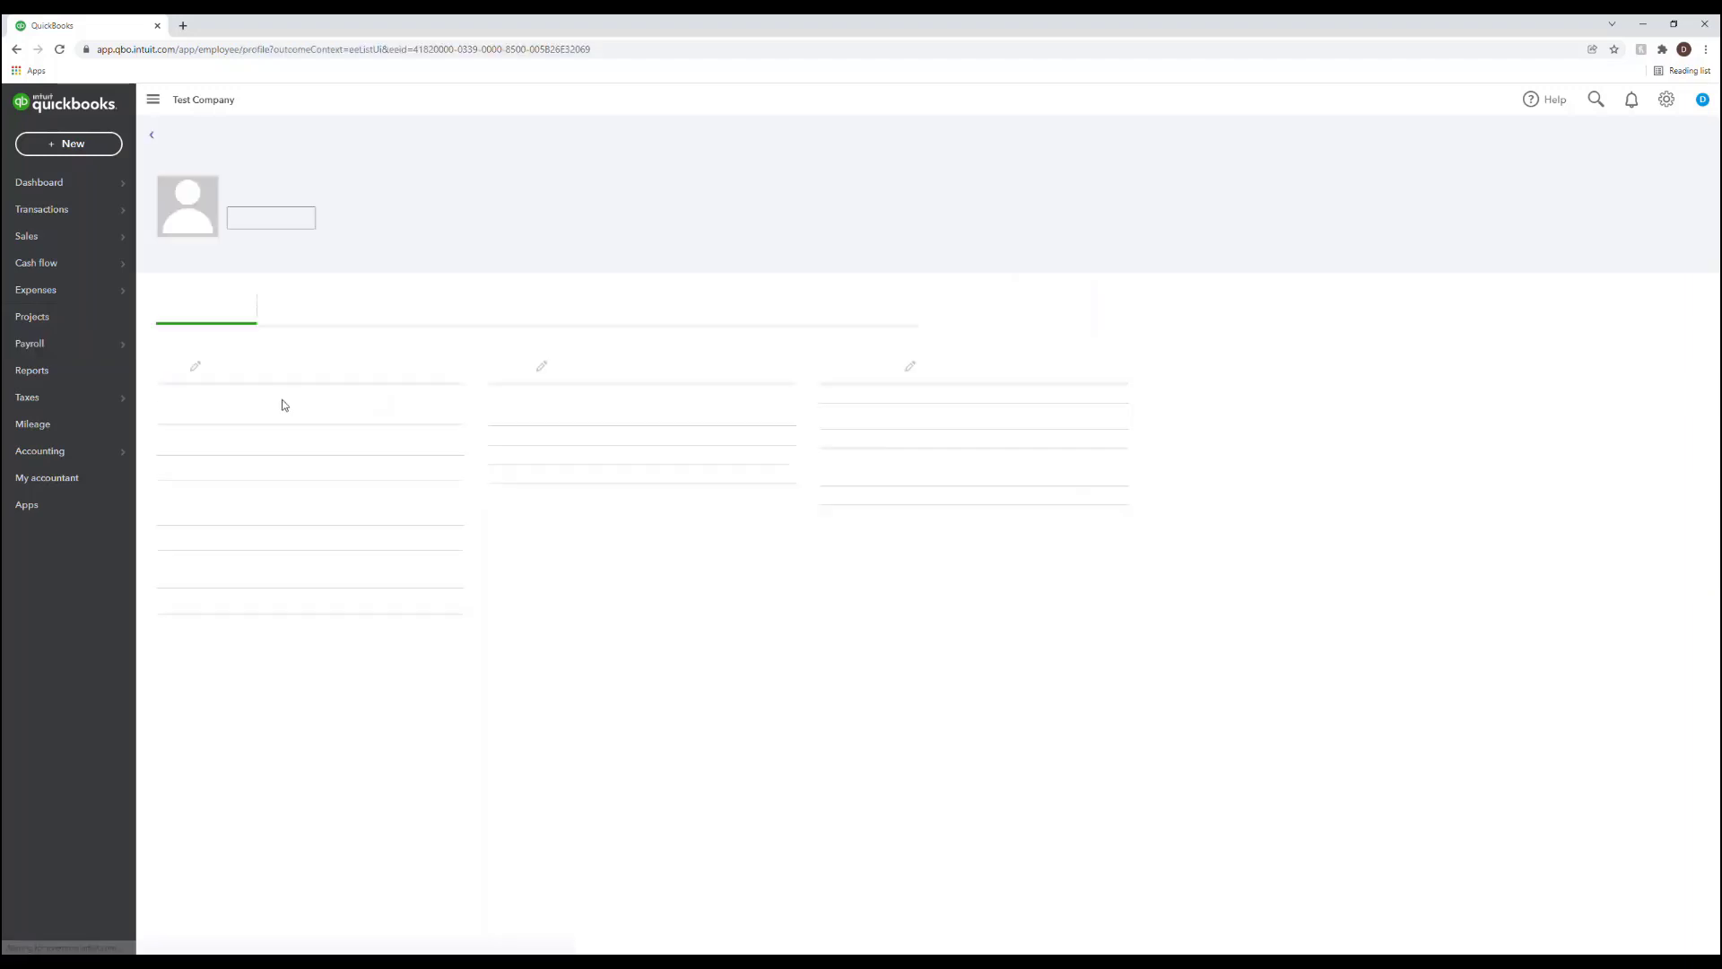
left_click(914, 369)
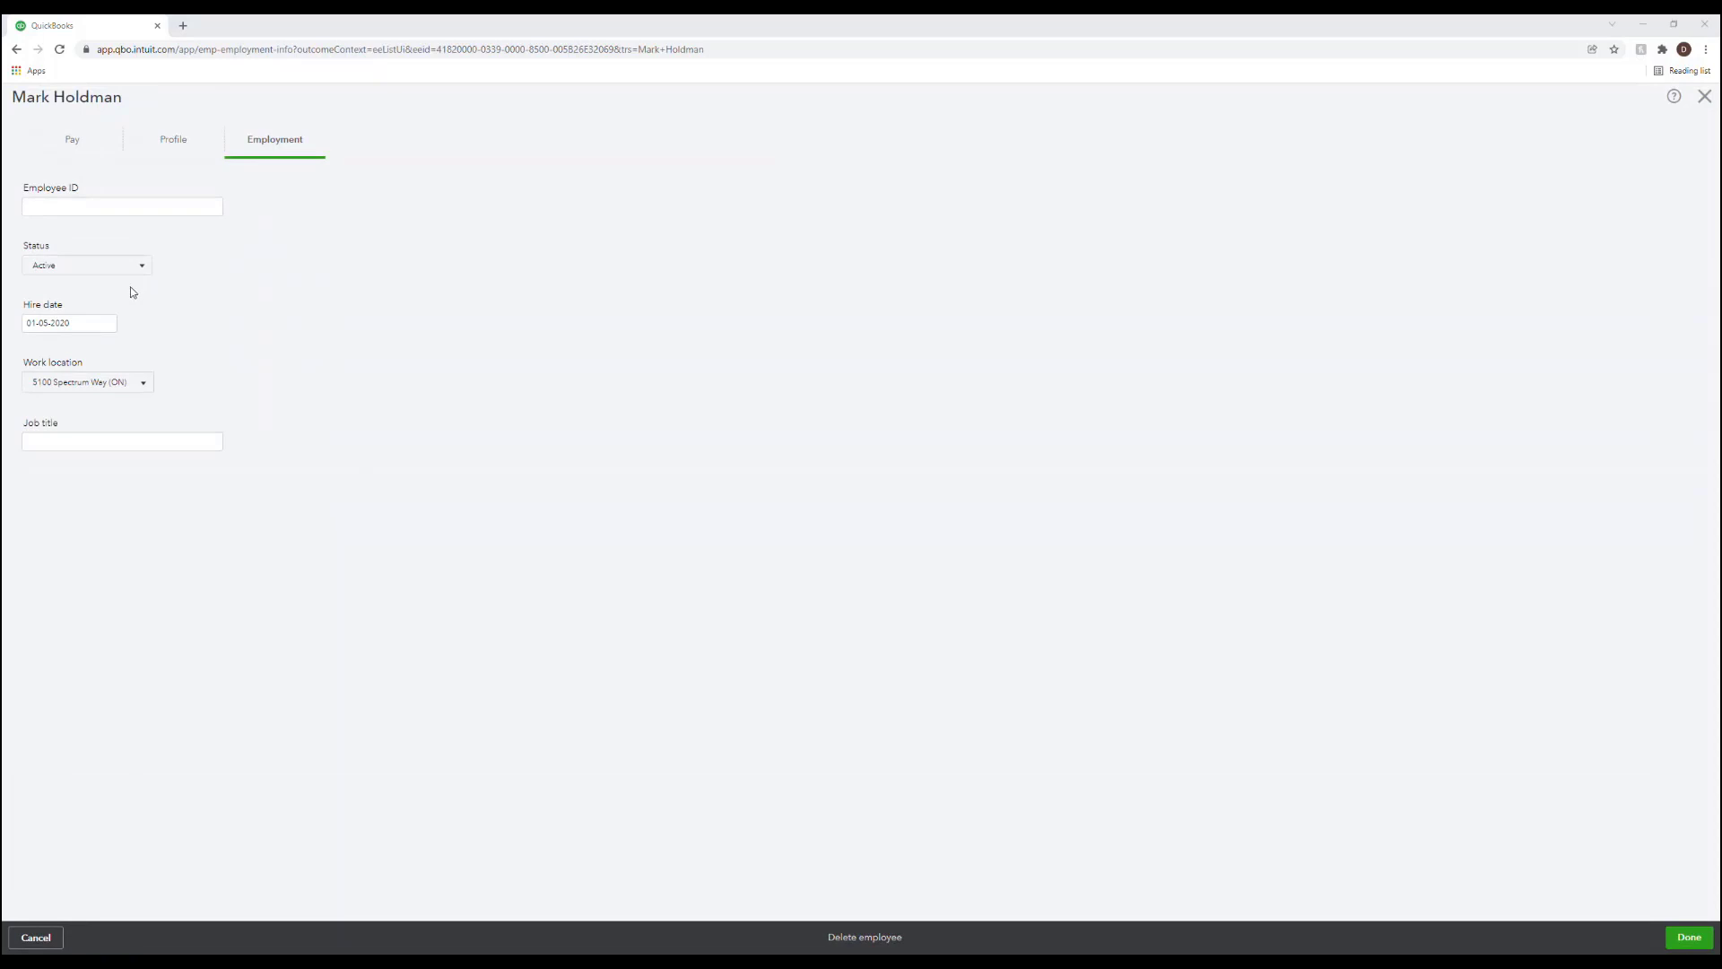
left_click(130, 267)
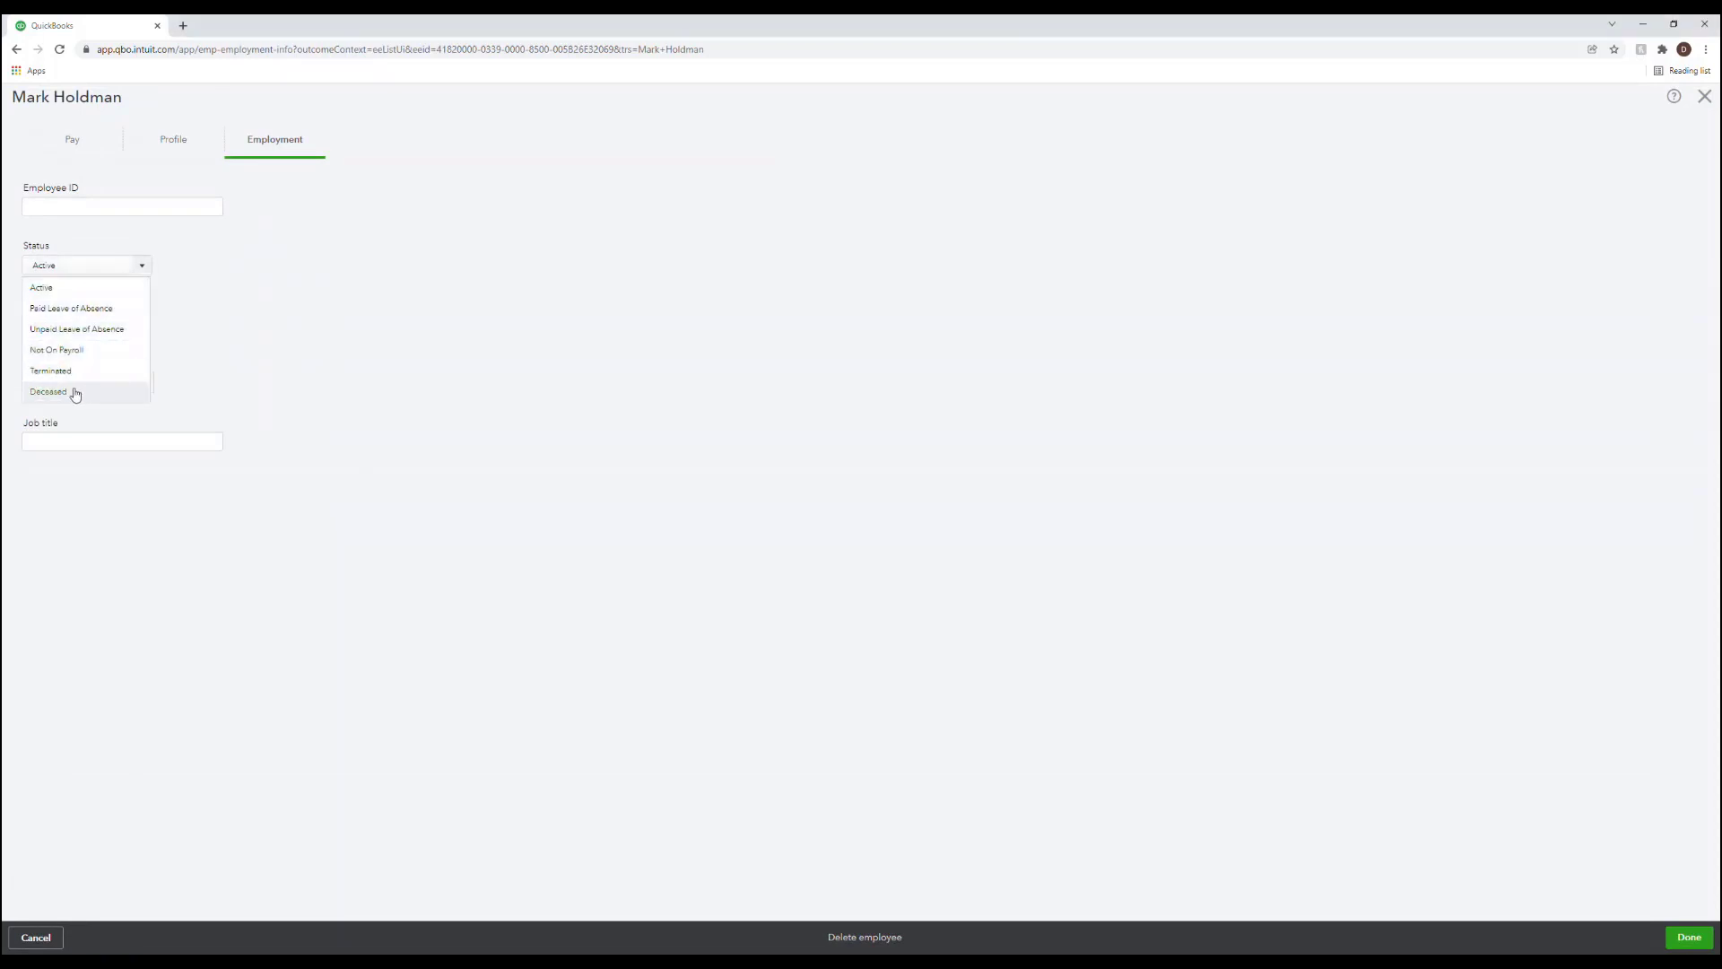
left_click(70, 372)
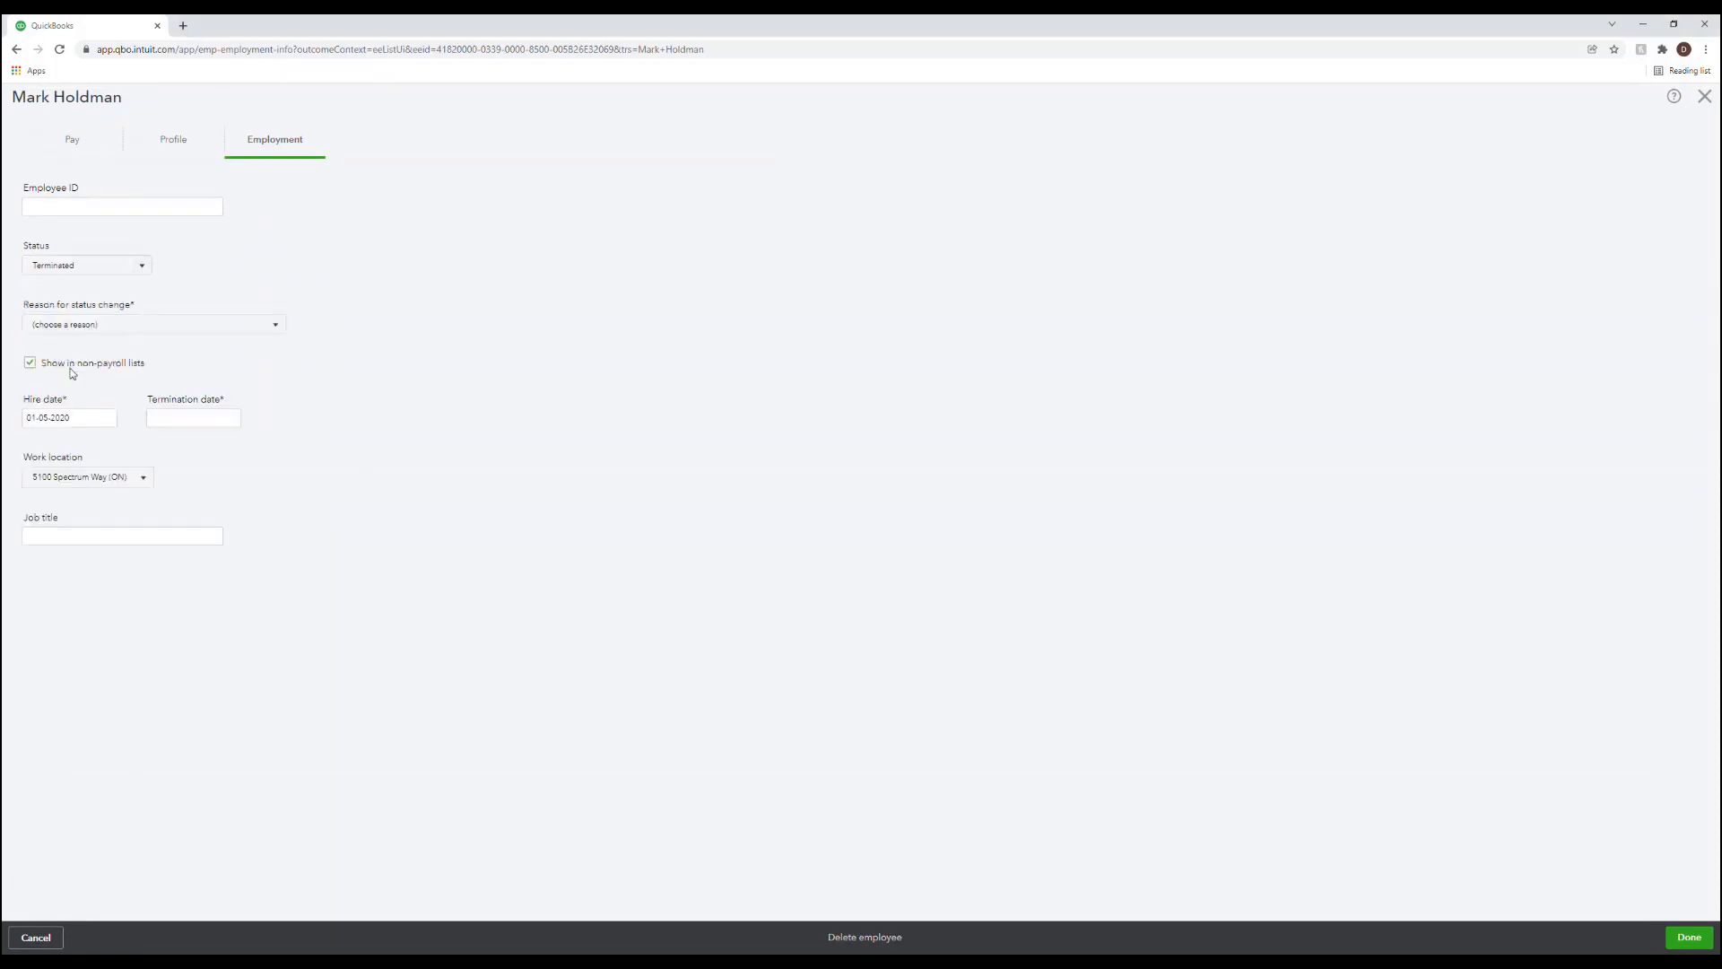
left_click(224, 323)
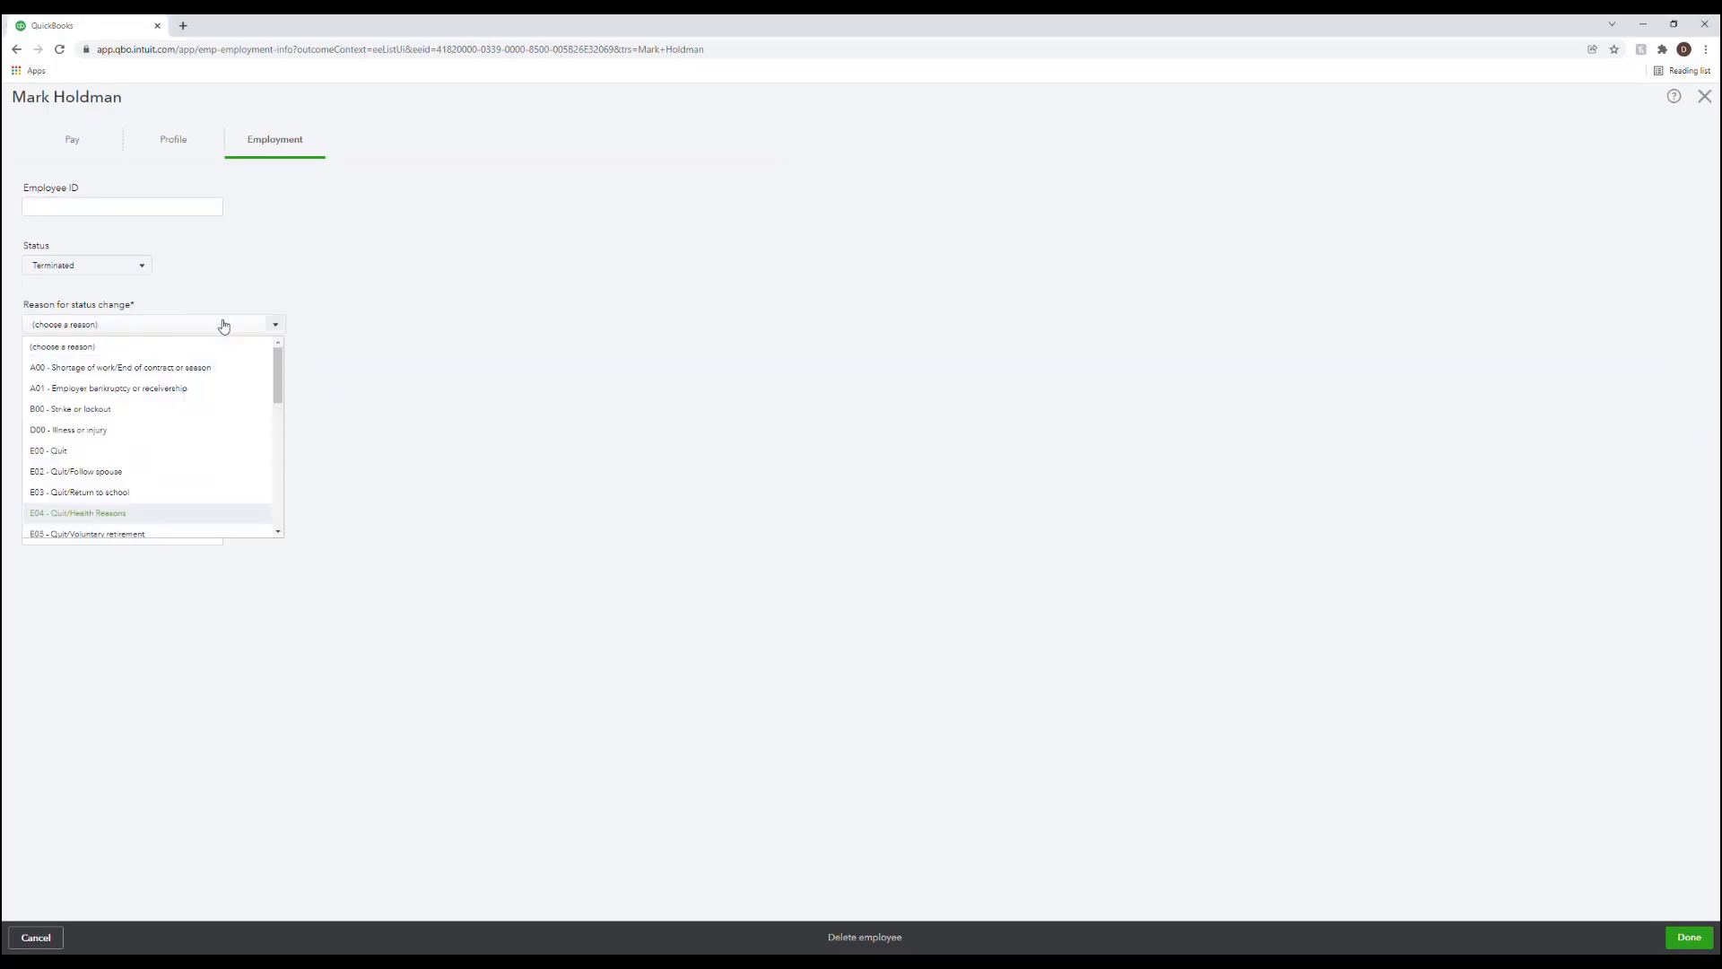
left_click(109, 514)
left_click(167, 416)
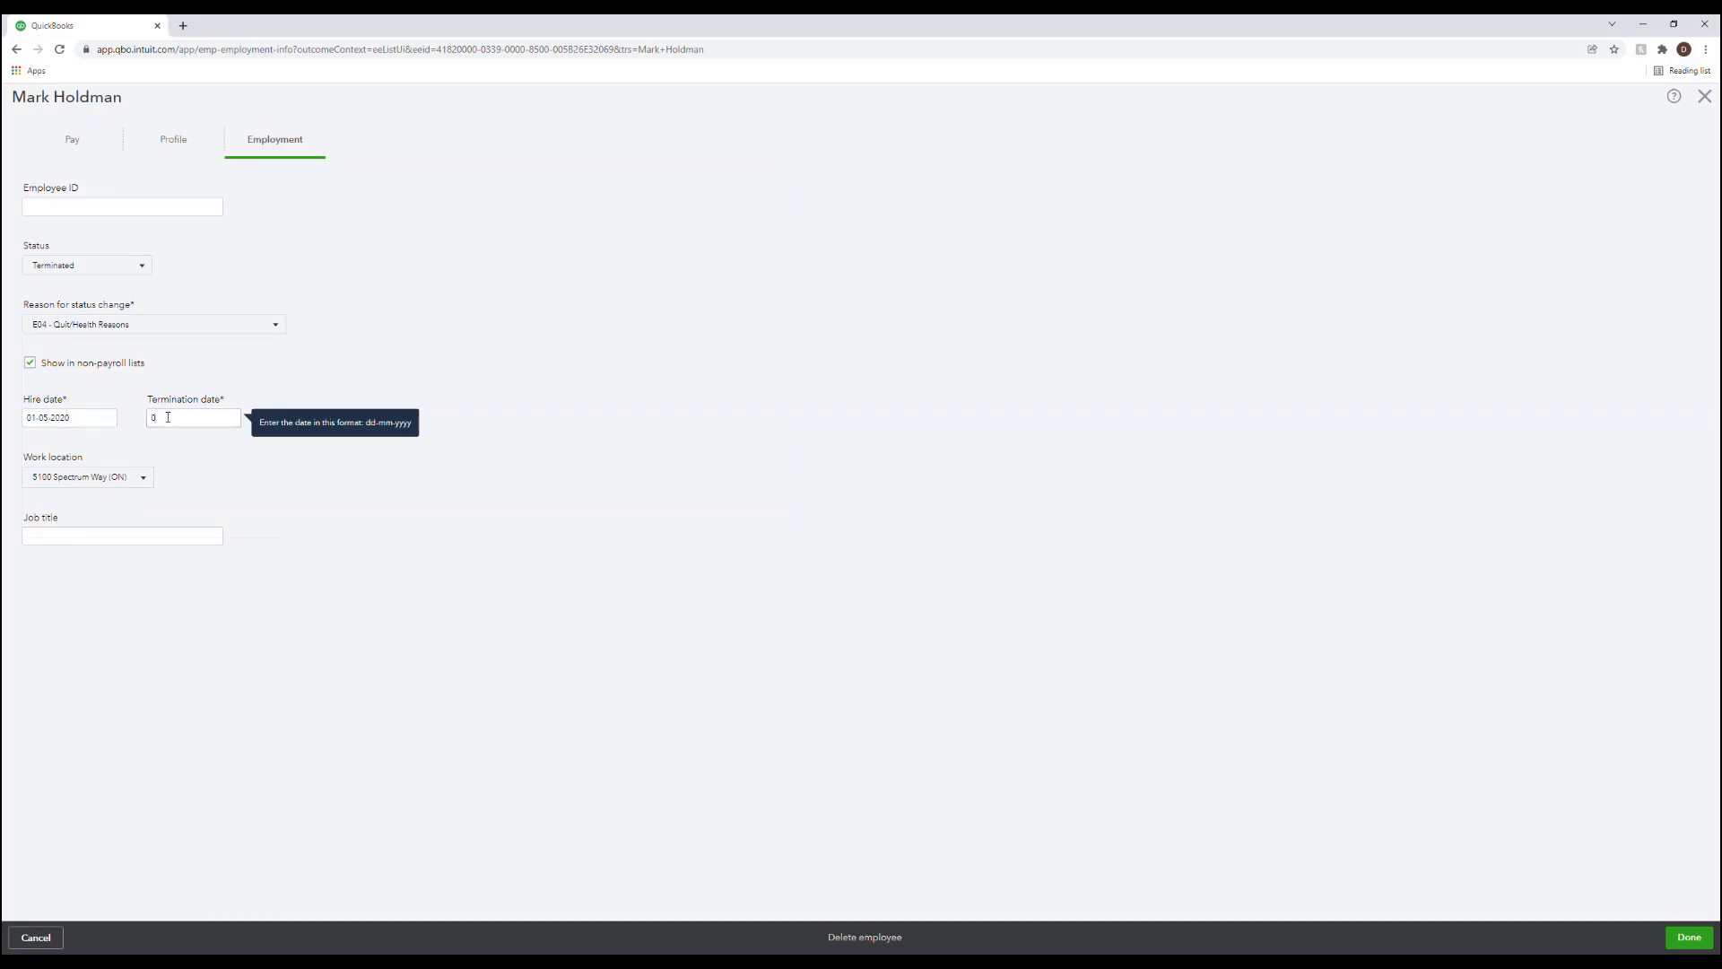
type("01-06-2022")
left_click(237, 472)
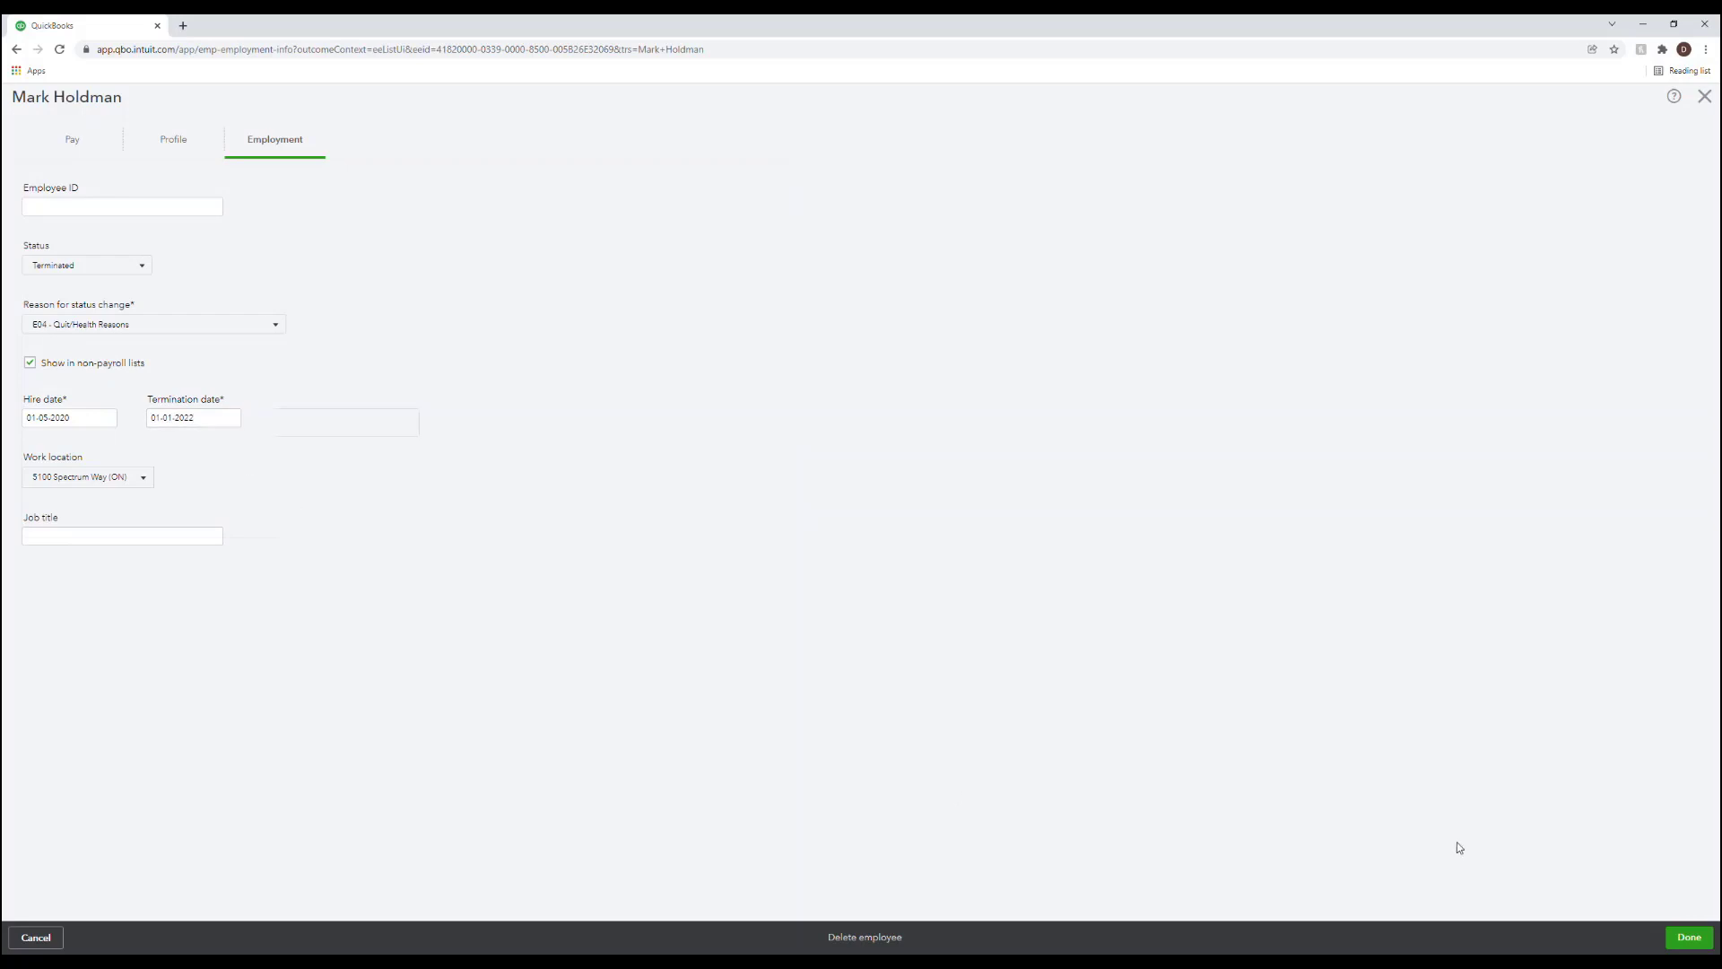
Step: Save the termination details and proceed to the employee's Record of Employment page
left_click(1672, 945)
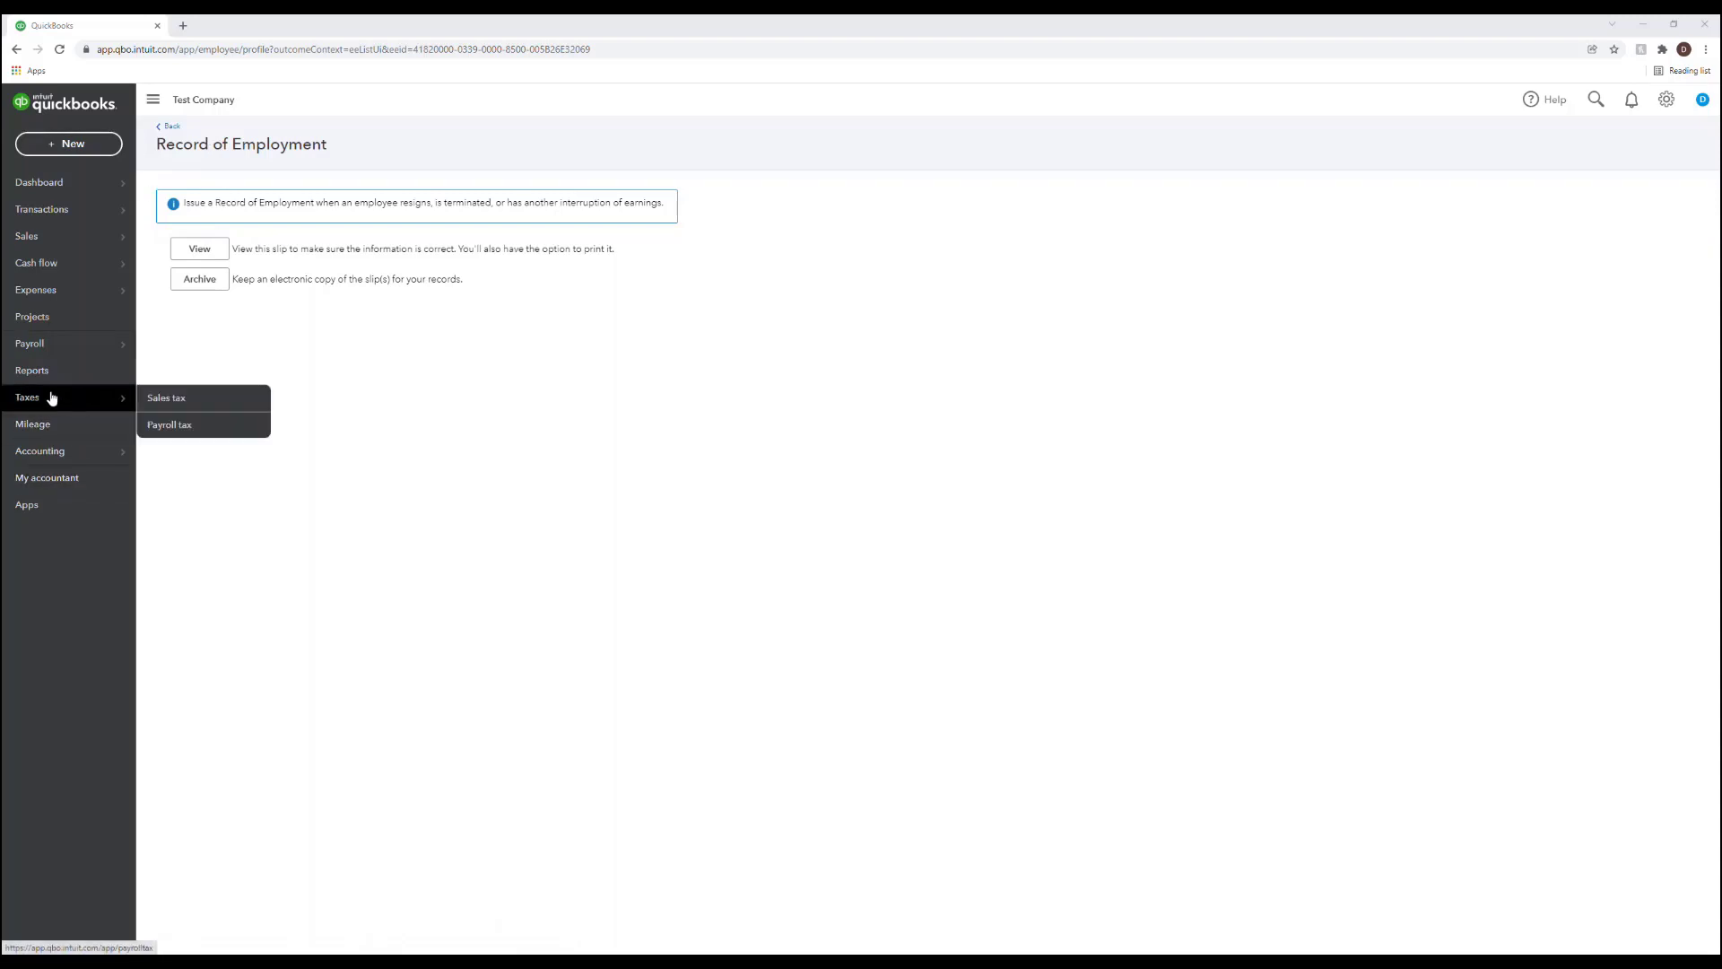
Step: Reach the terminated employee's Record of Employment form through Payroll Tax employer forms
left_click(50, 397)
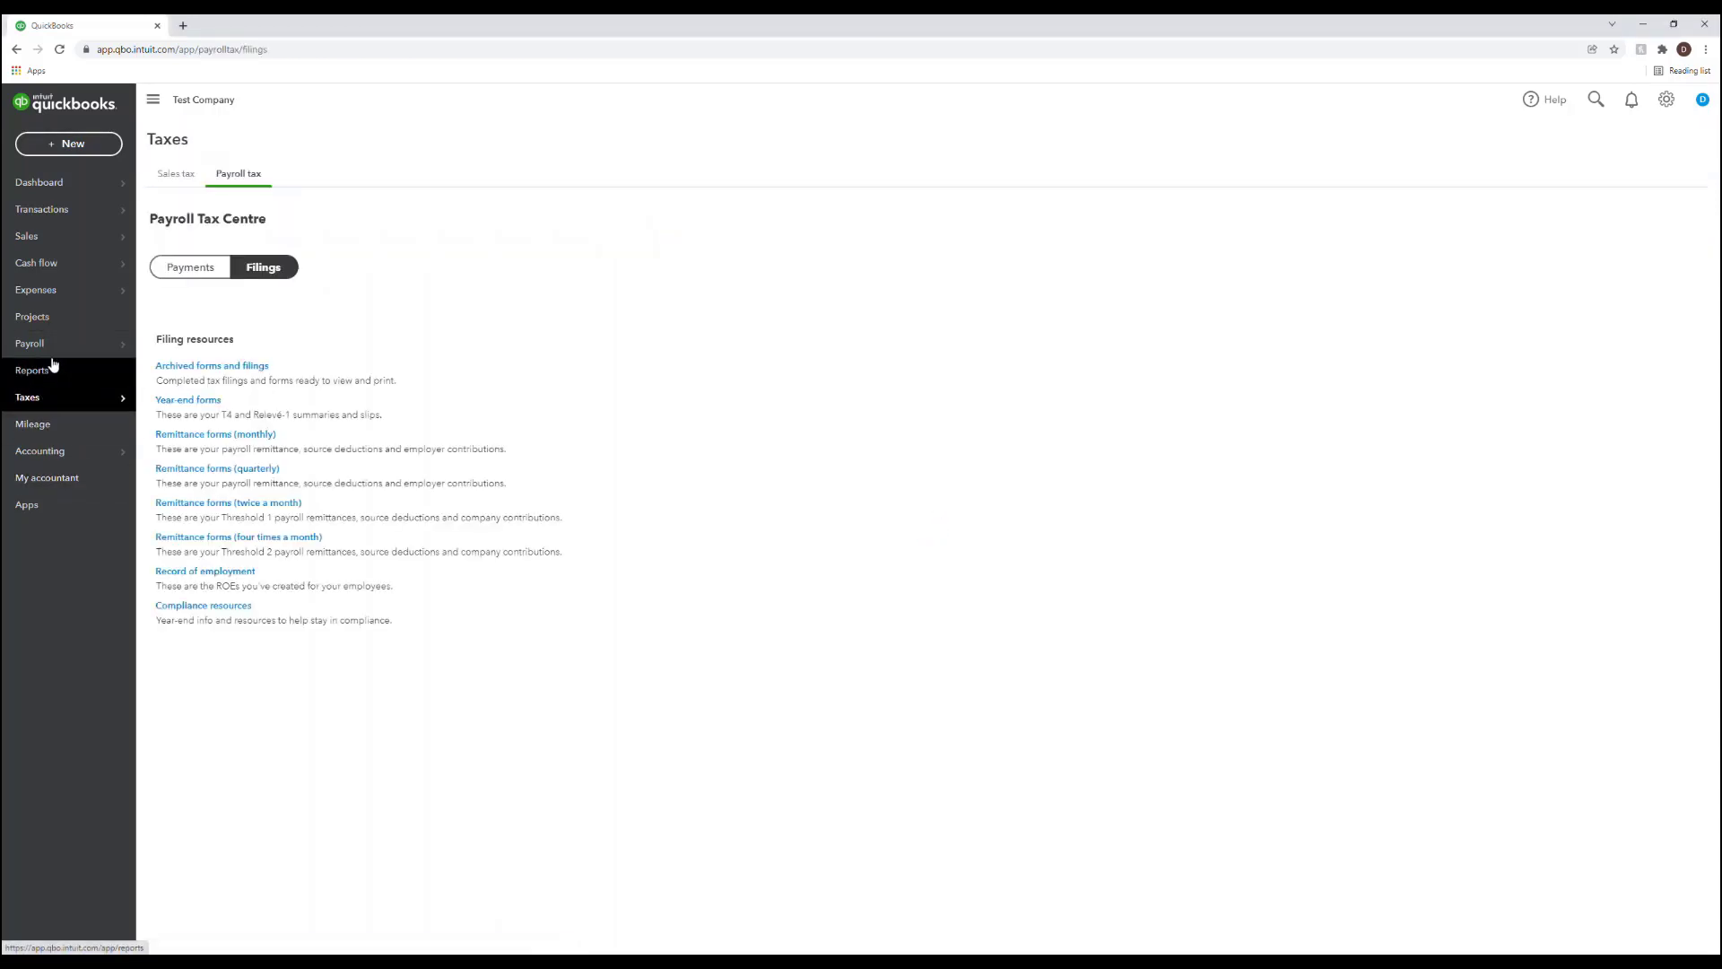
mouse_move(116, 391)
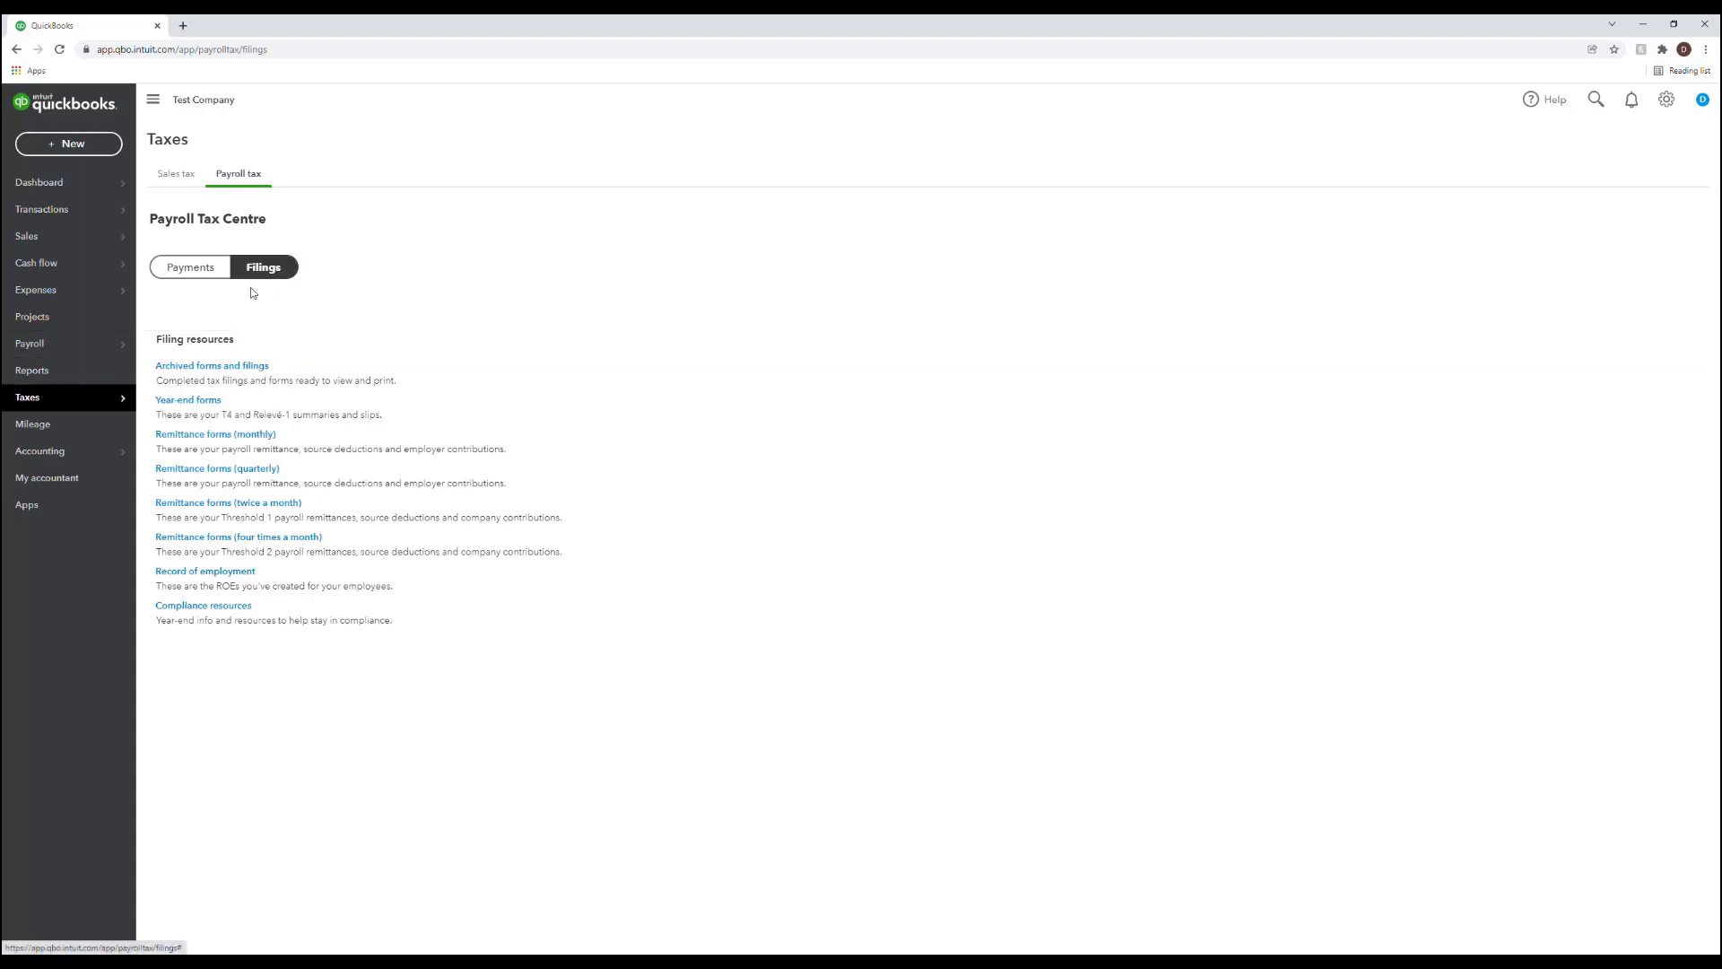
left_click(213, 577)
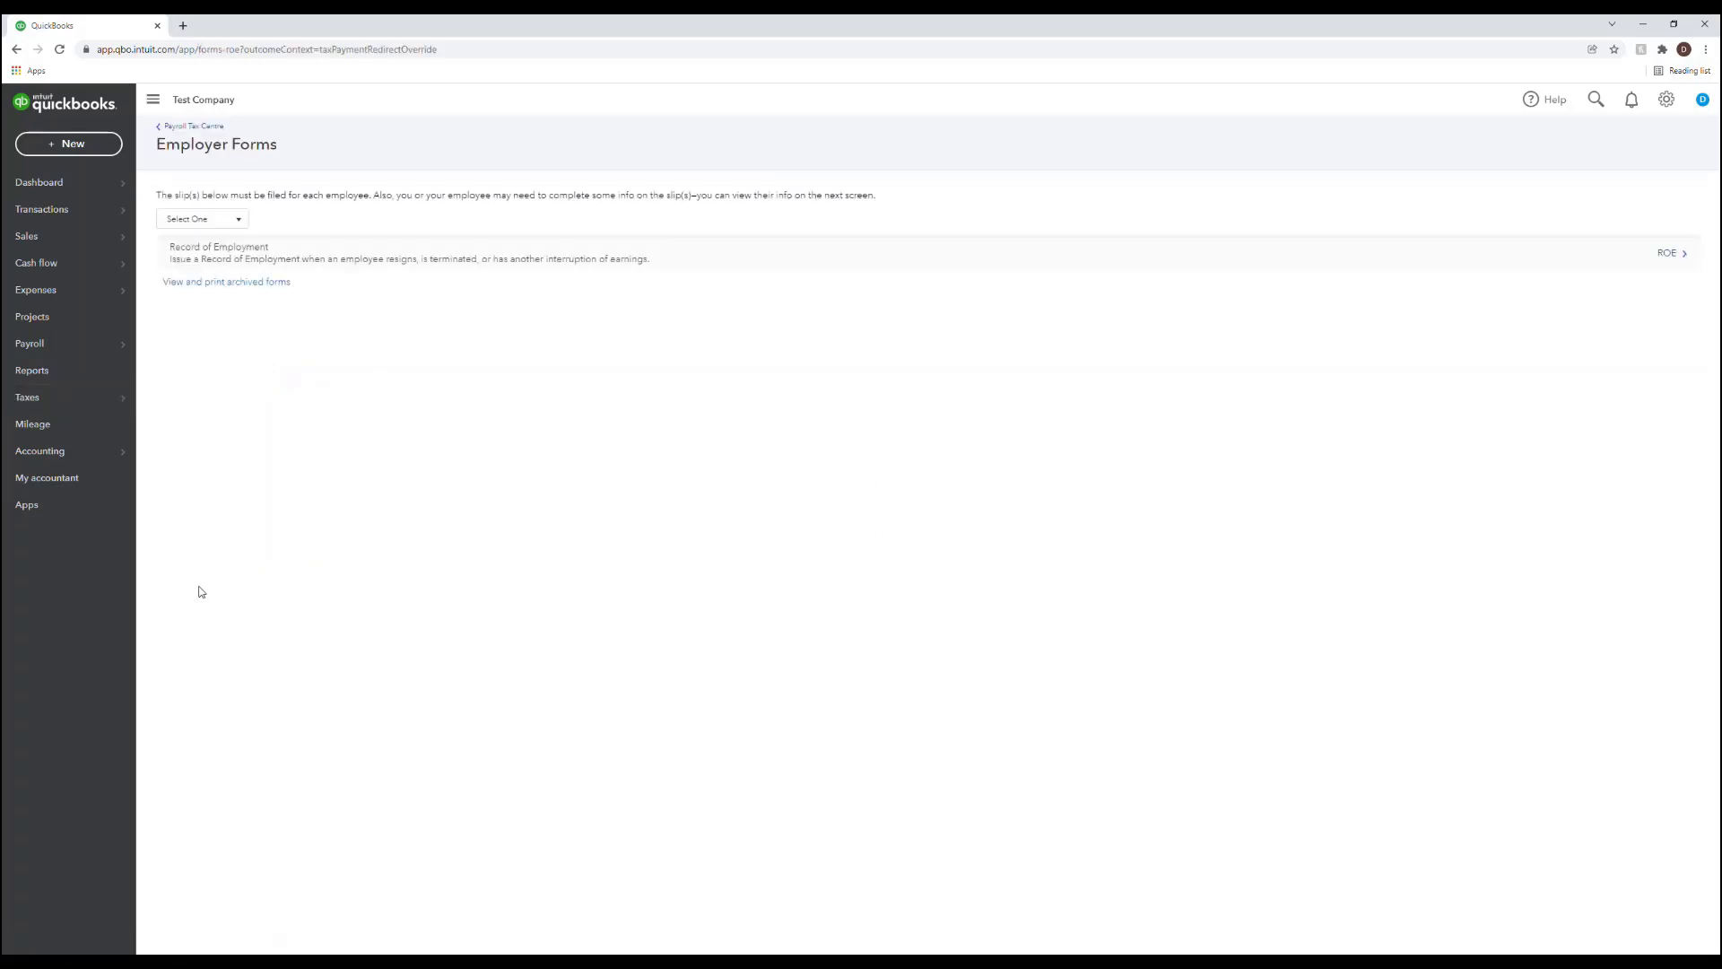
left_click(235, 219)
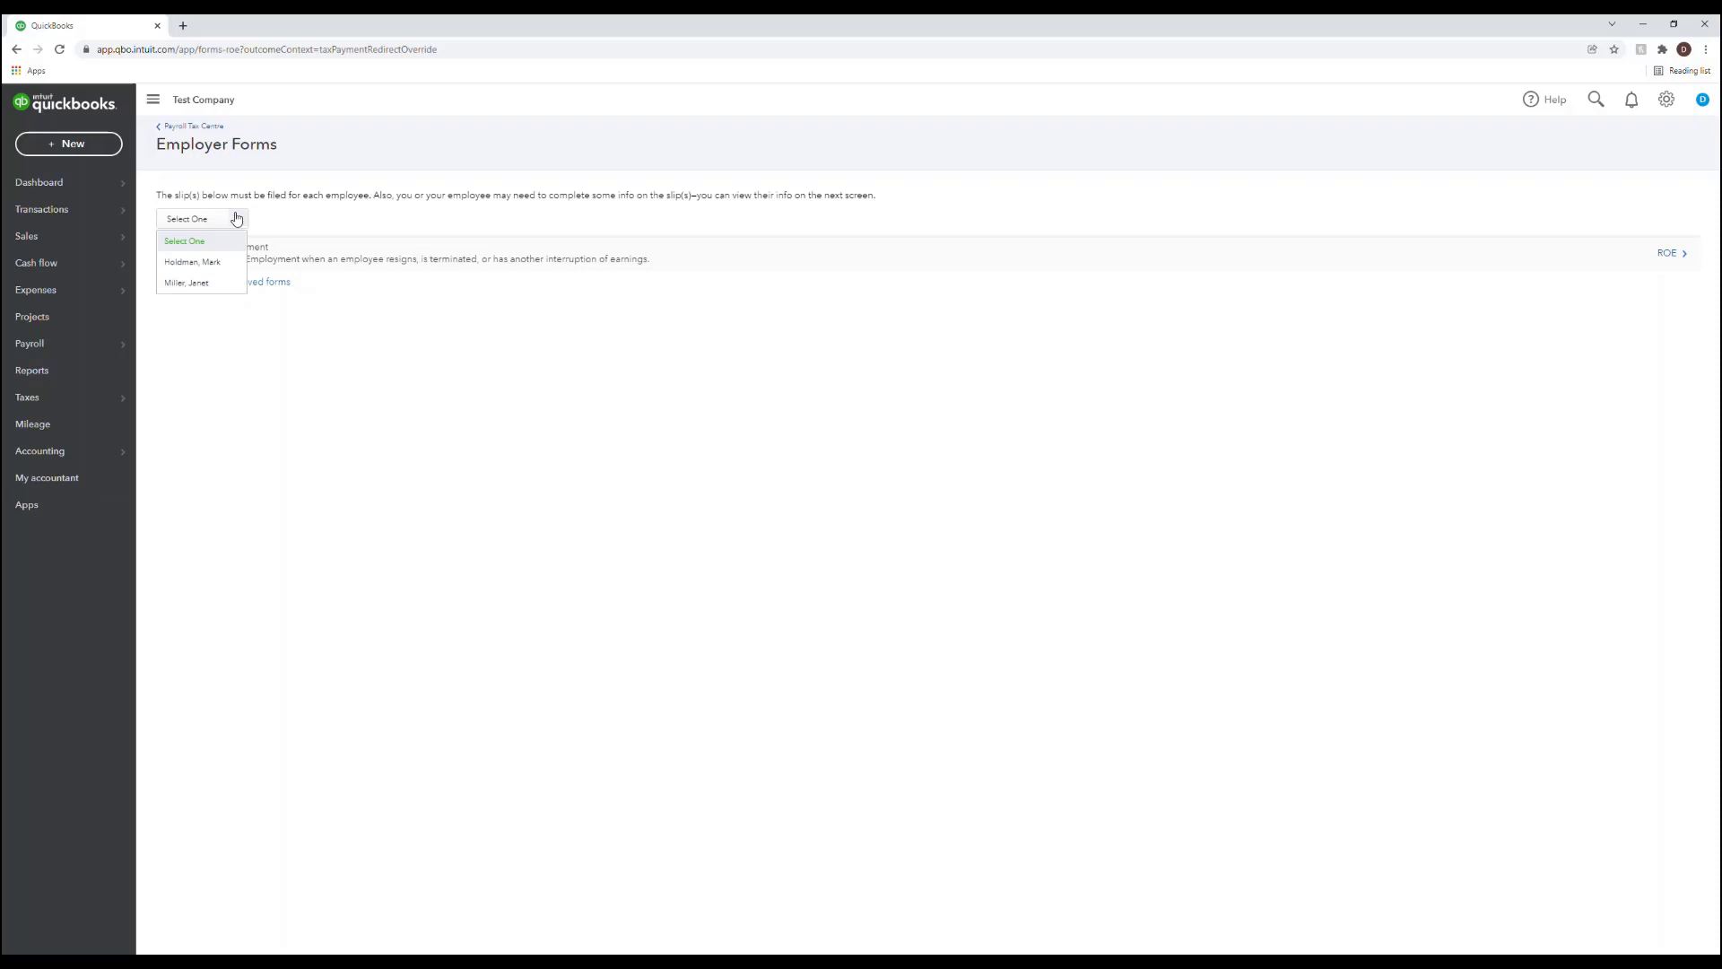
left_click(219, 262)
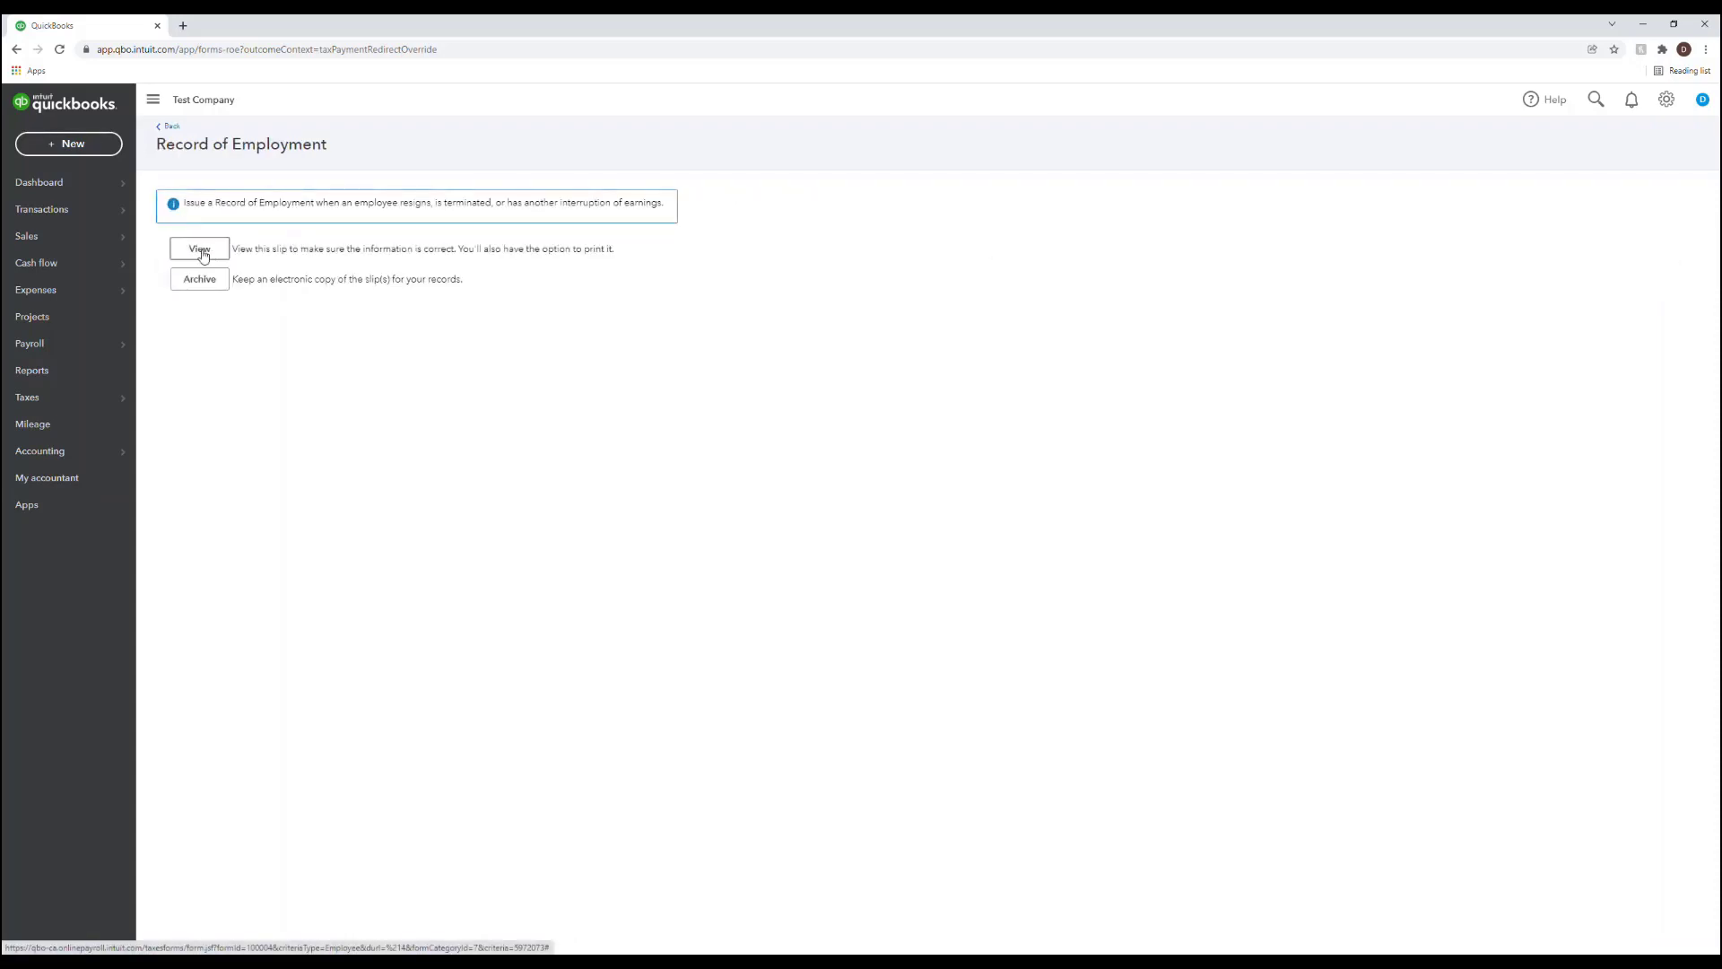
Step: Preview the terminated employee's Record of Employment slip in the Review ROE window
left_click(200, 250)
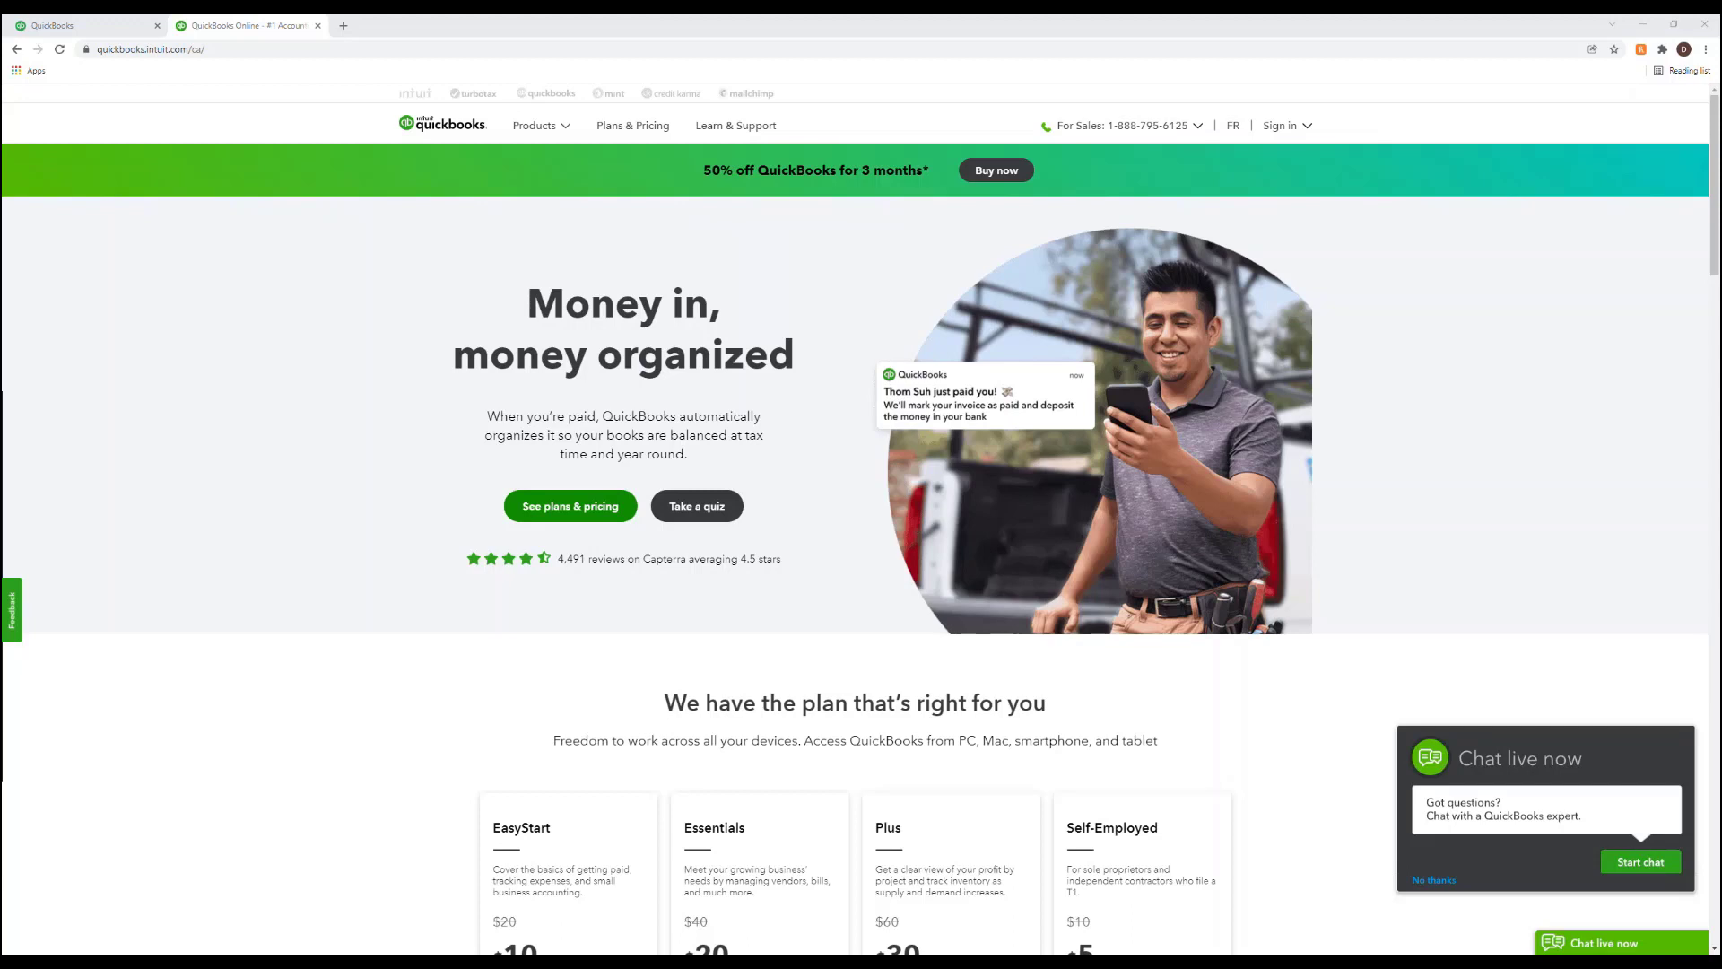
Step: Search QuickBooks Learn & Support for 'create an ROE'
left_click(759, 131)
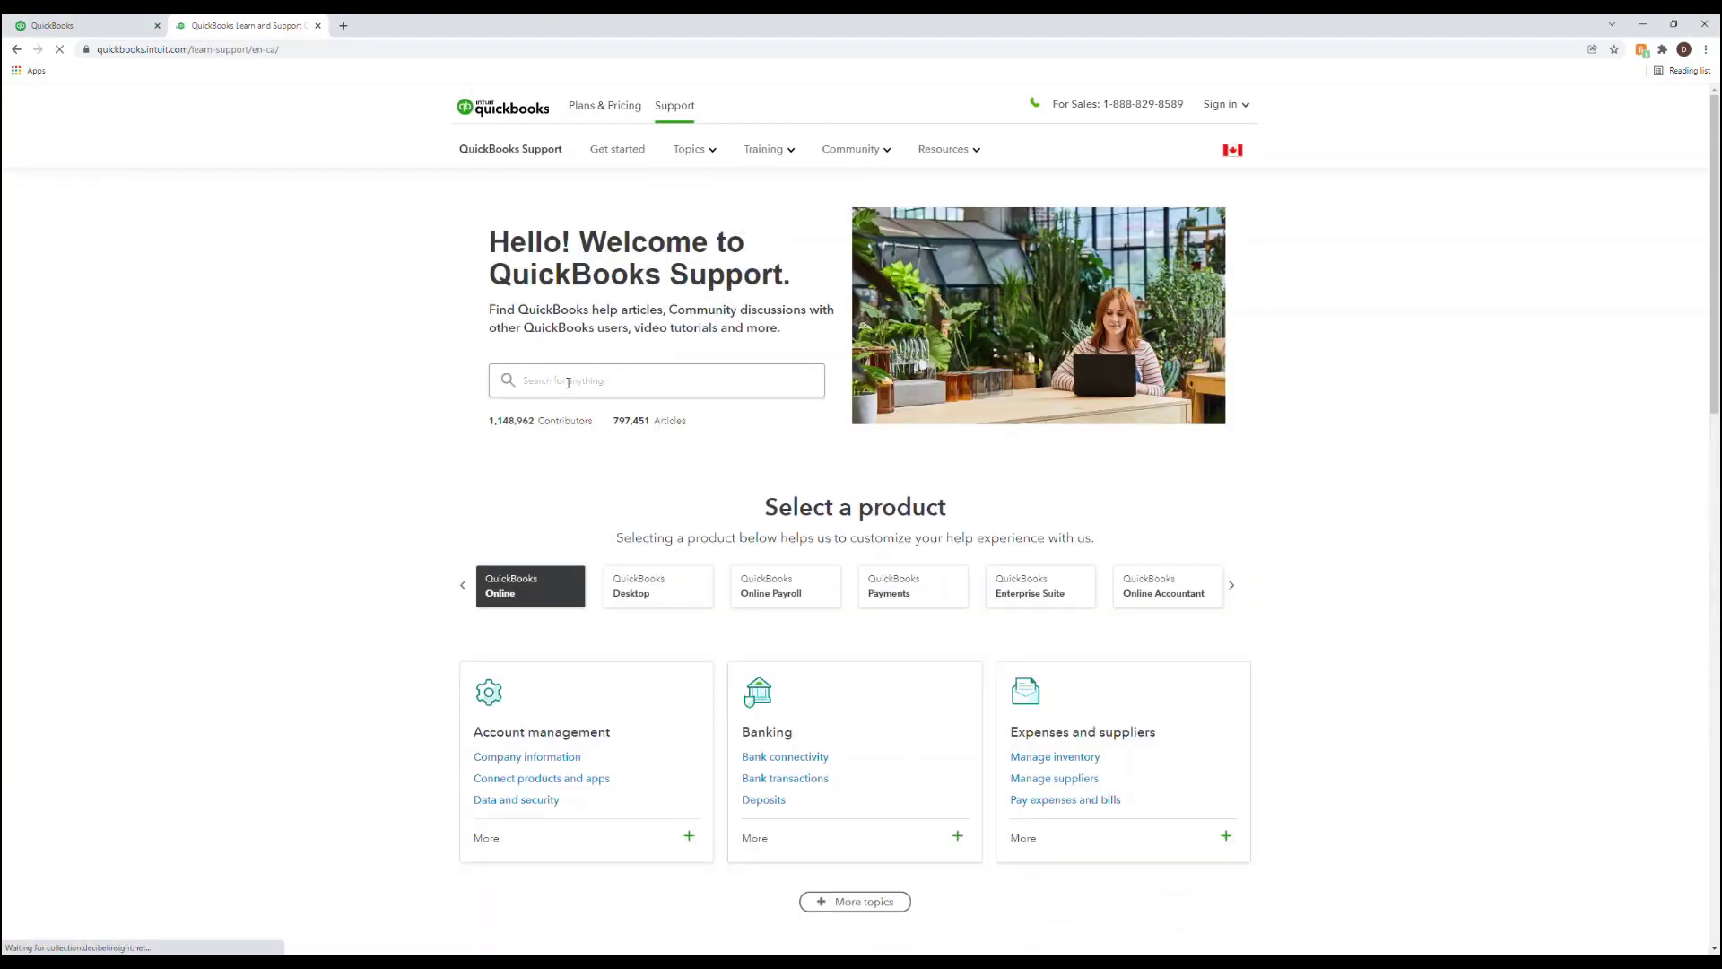
left_click(567, 381)
type("create an ROE")
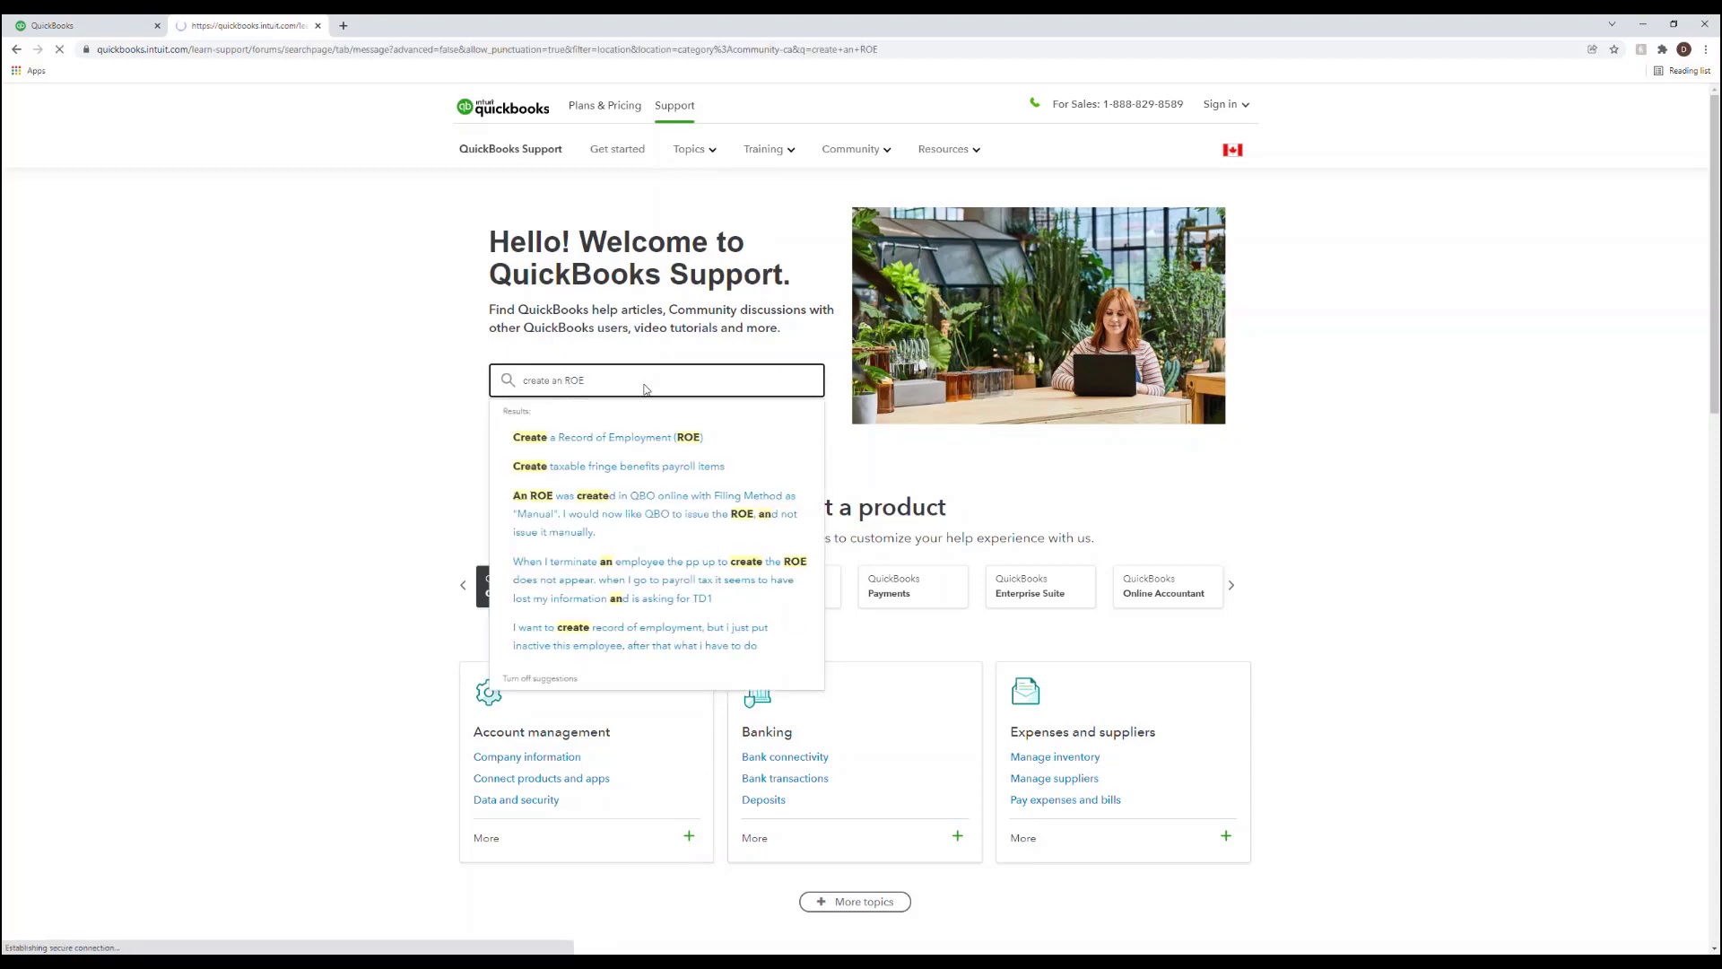
key("Return")
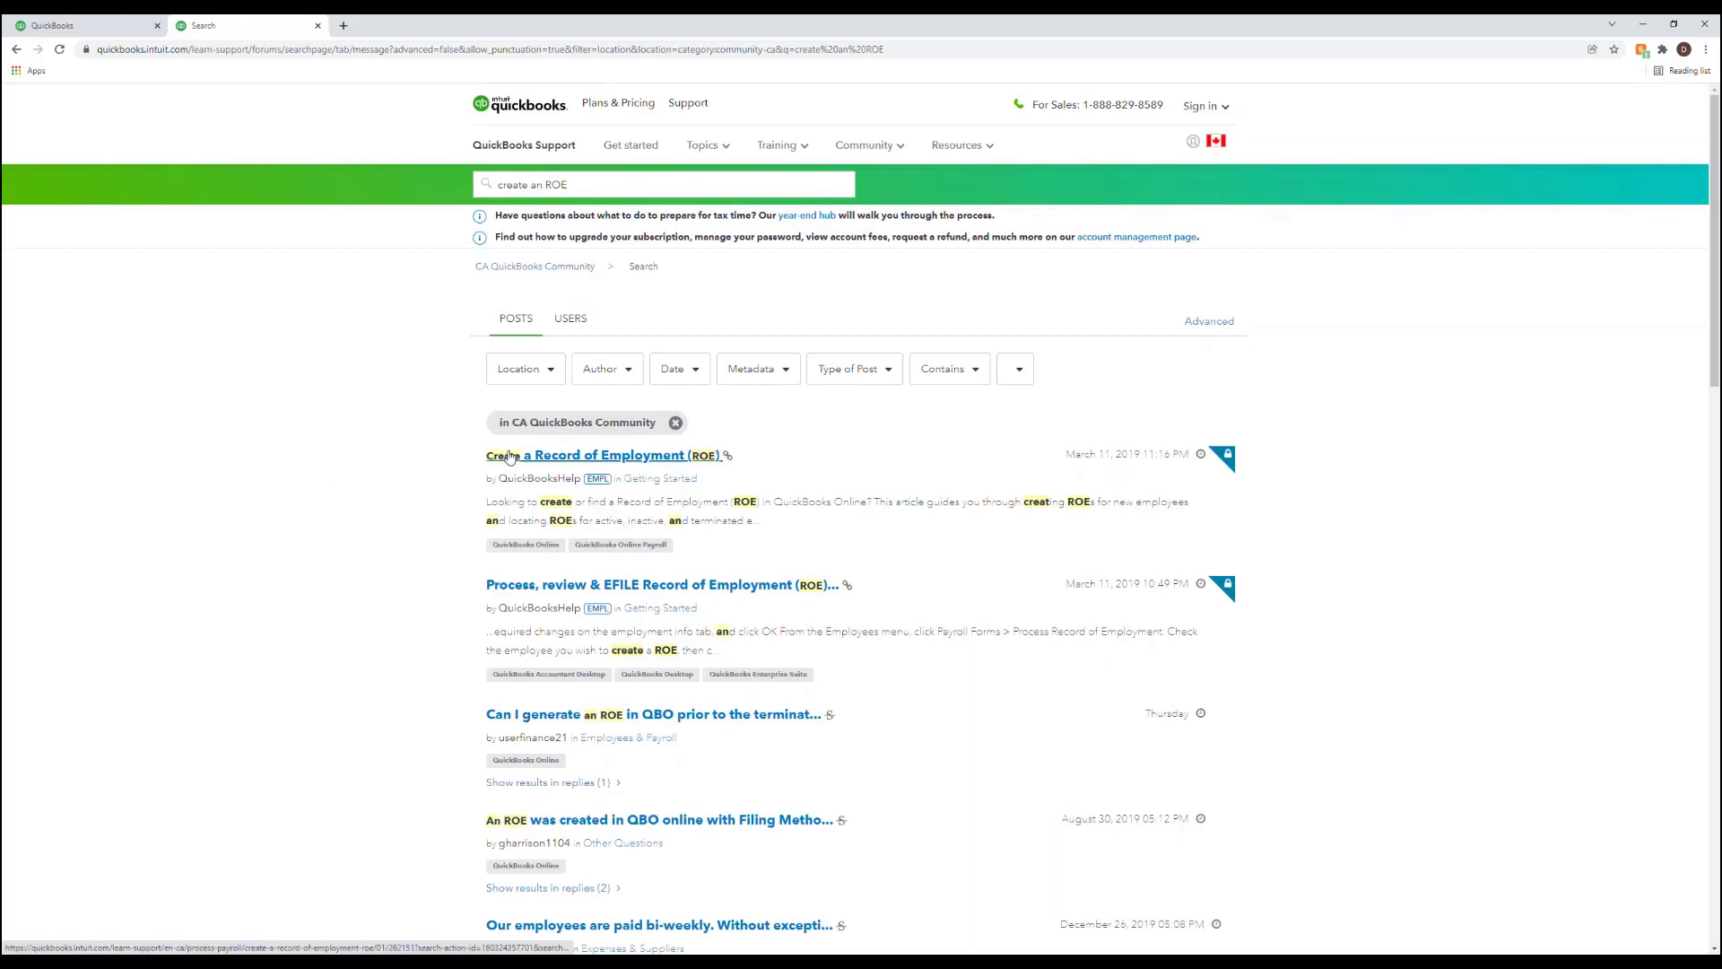
Step: Open the 'Create a Record of Employment (ROE)' article and scroll through its steps
left_click(553, 460)
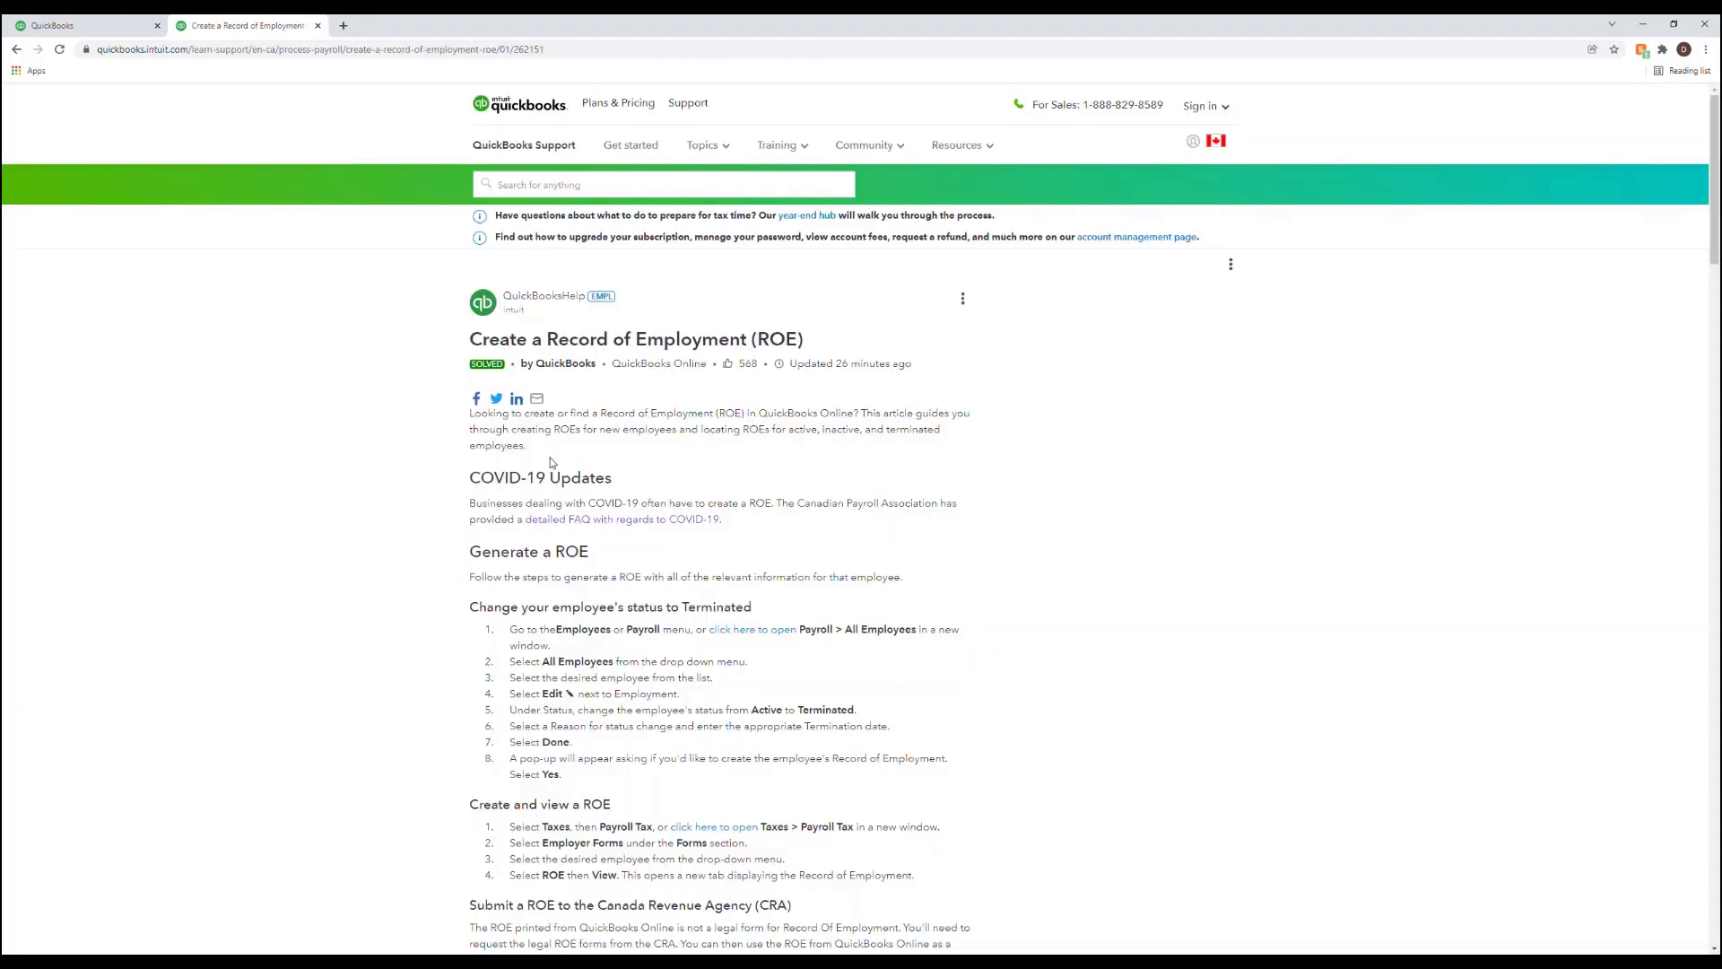
scroll(584, 552, "down", 2)
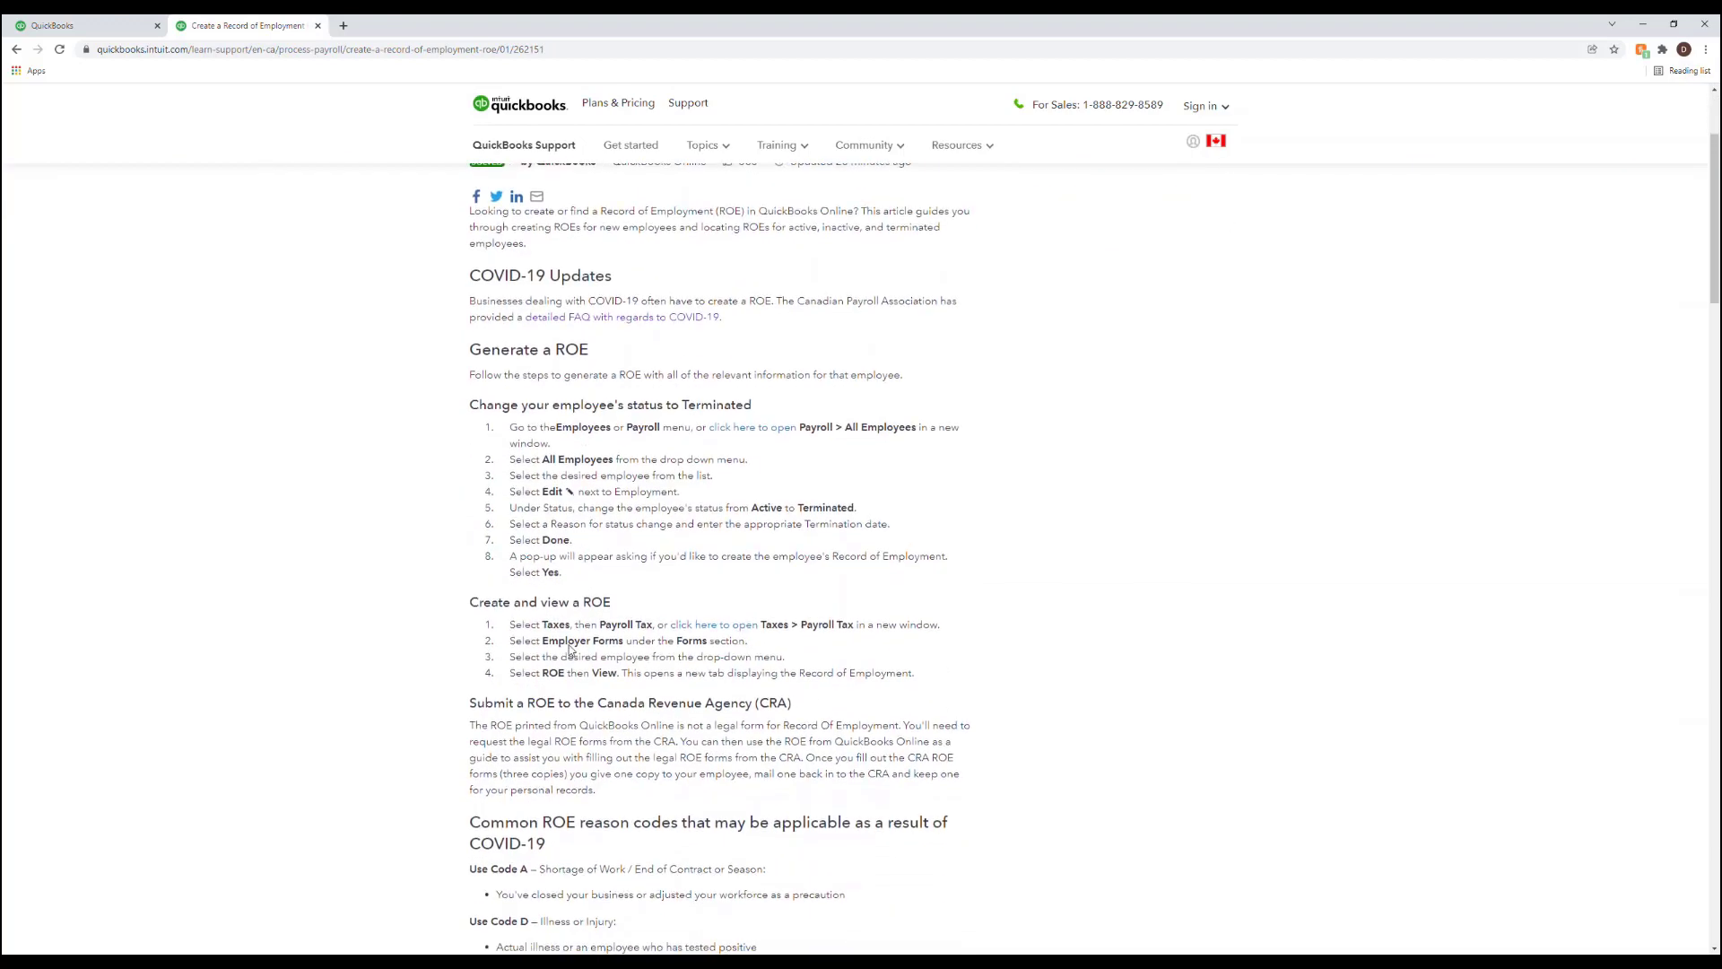
scroll(585, 552, "down", 4)
scroll(567, 642, "up", 6)
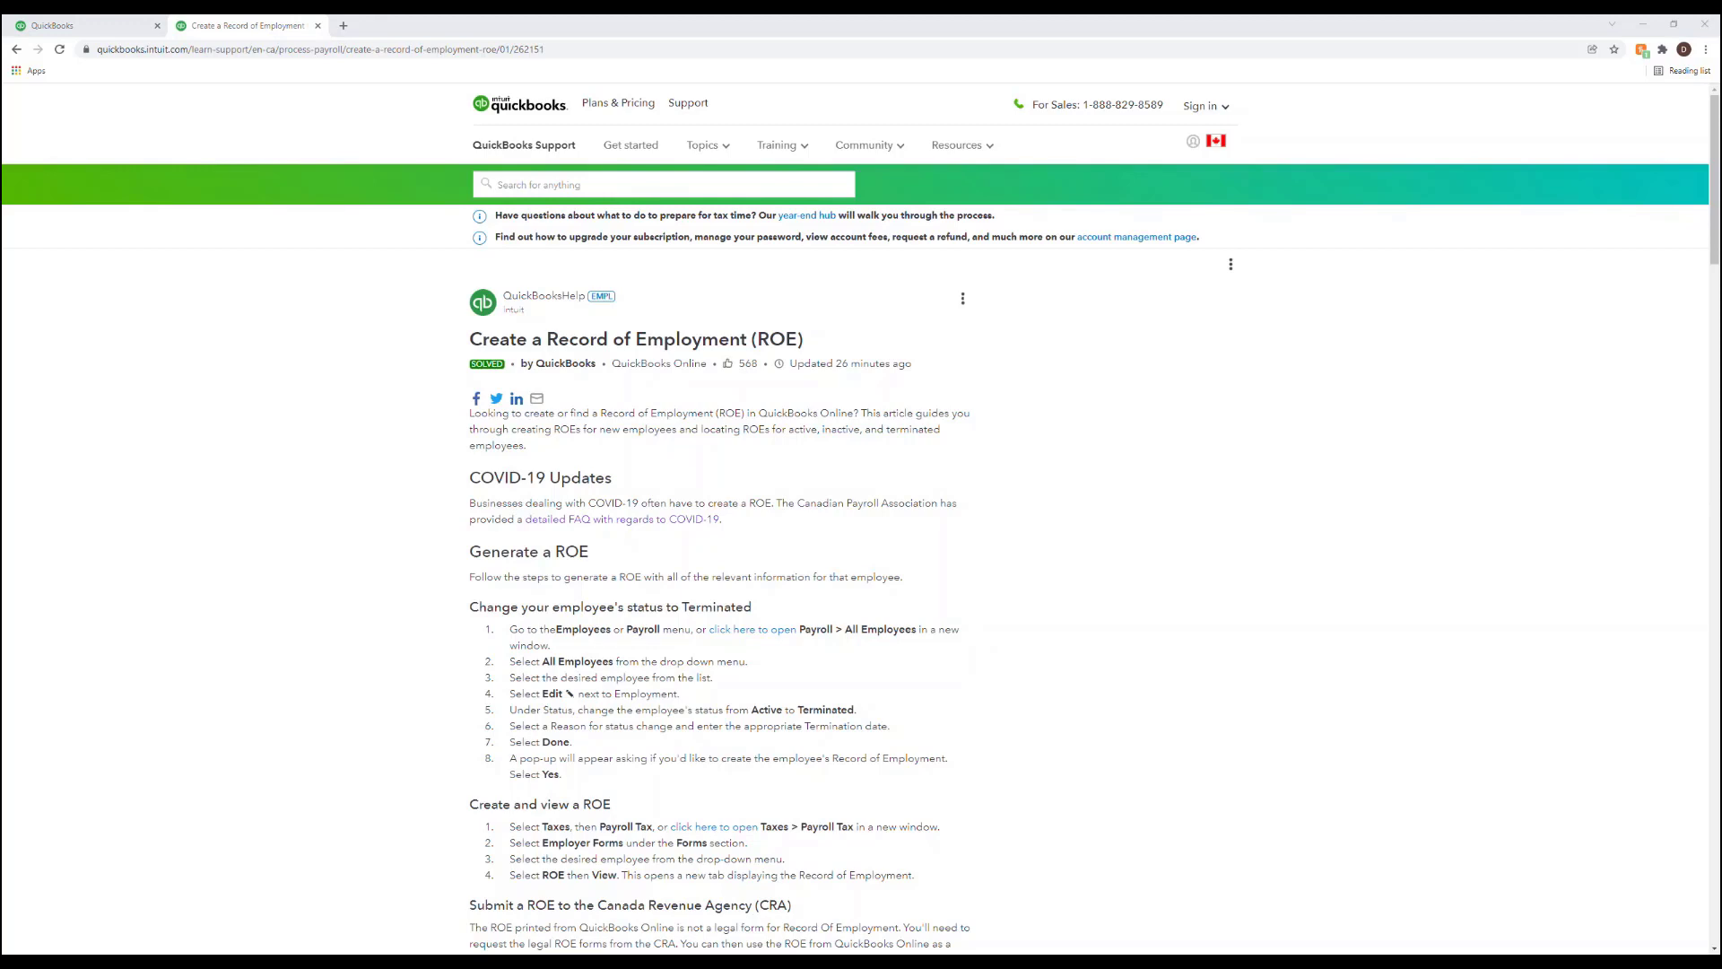
Step: Open the detailed Payroll and COVID-19 FAQ PDF and scroll through it
left_click(680, 526)
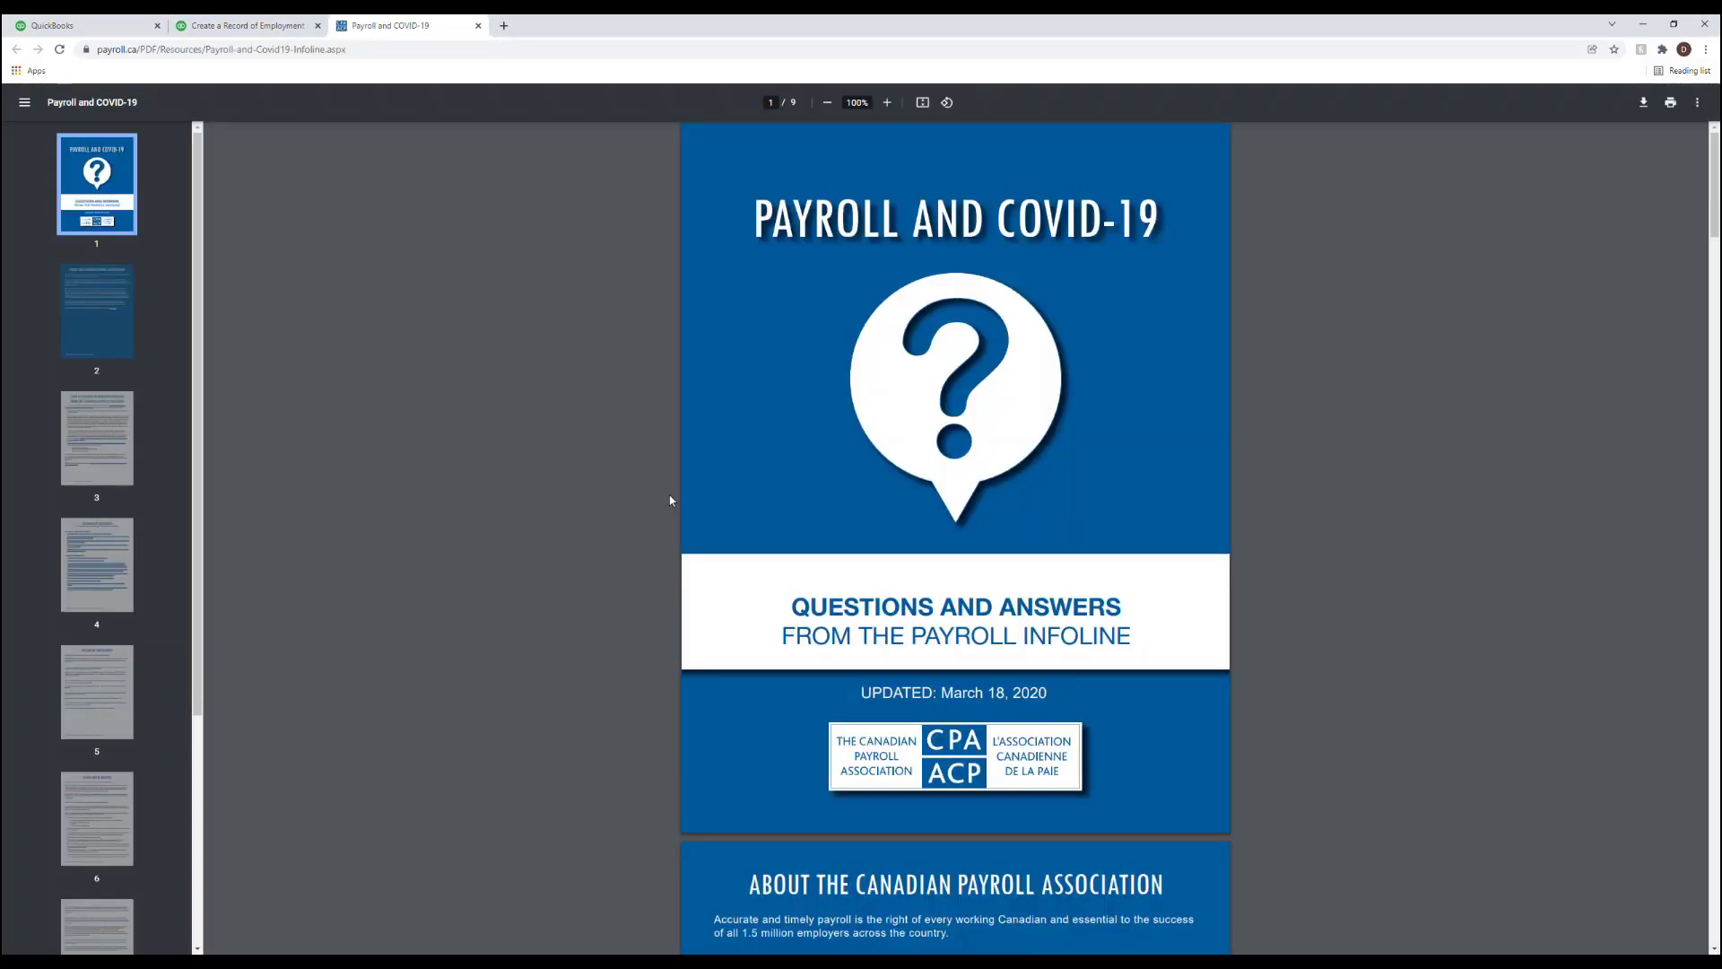
scroll(901, 331, "down", 5)
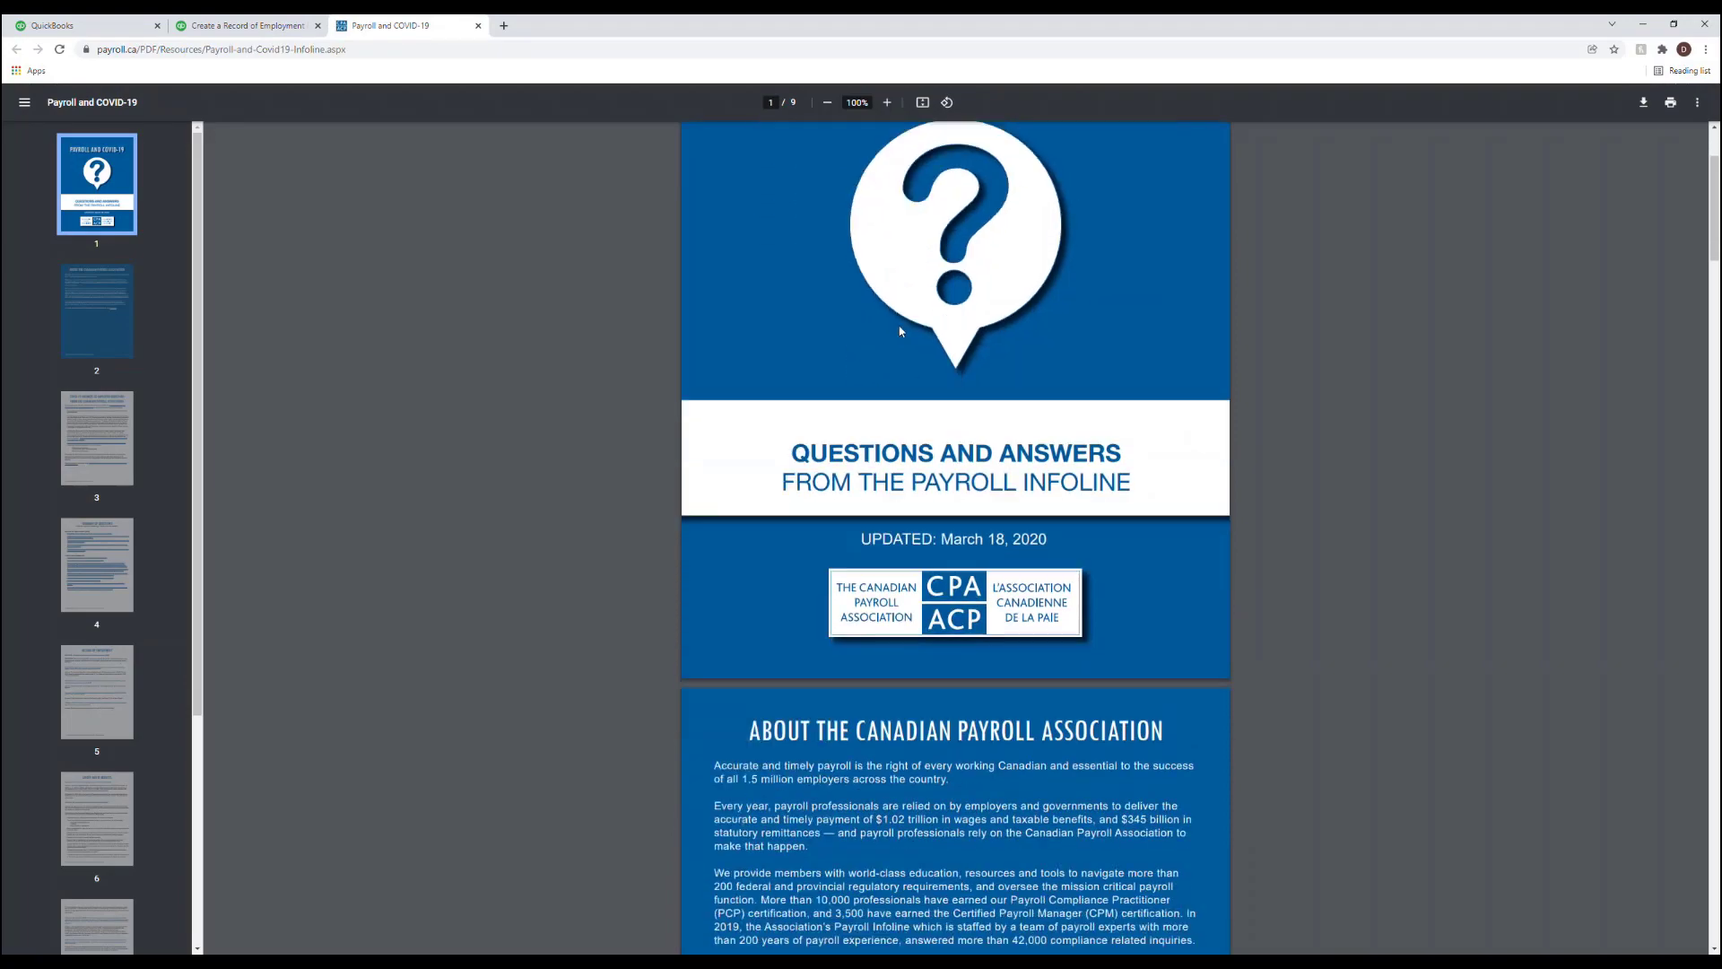
scroll(900, 332, "down", 10)
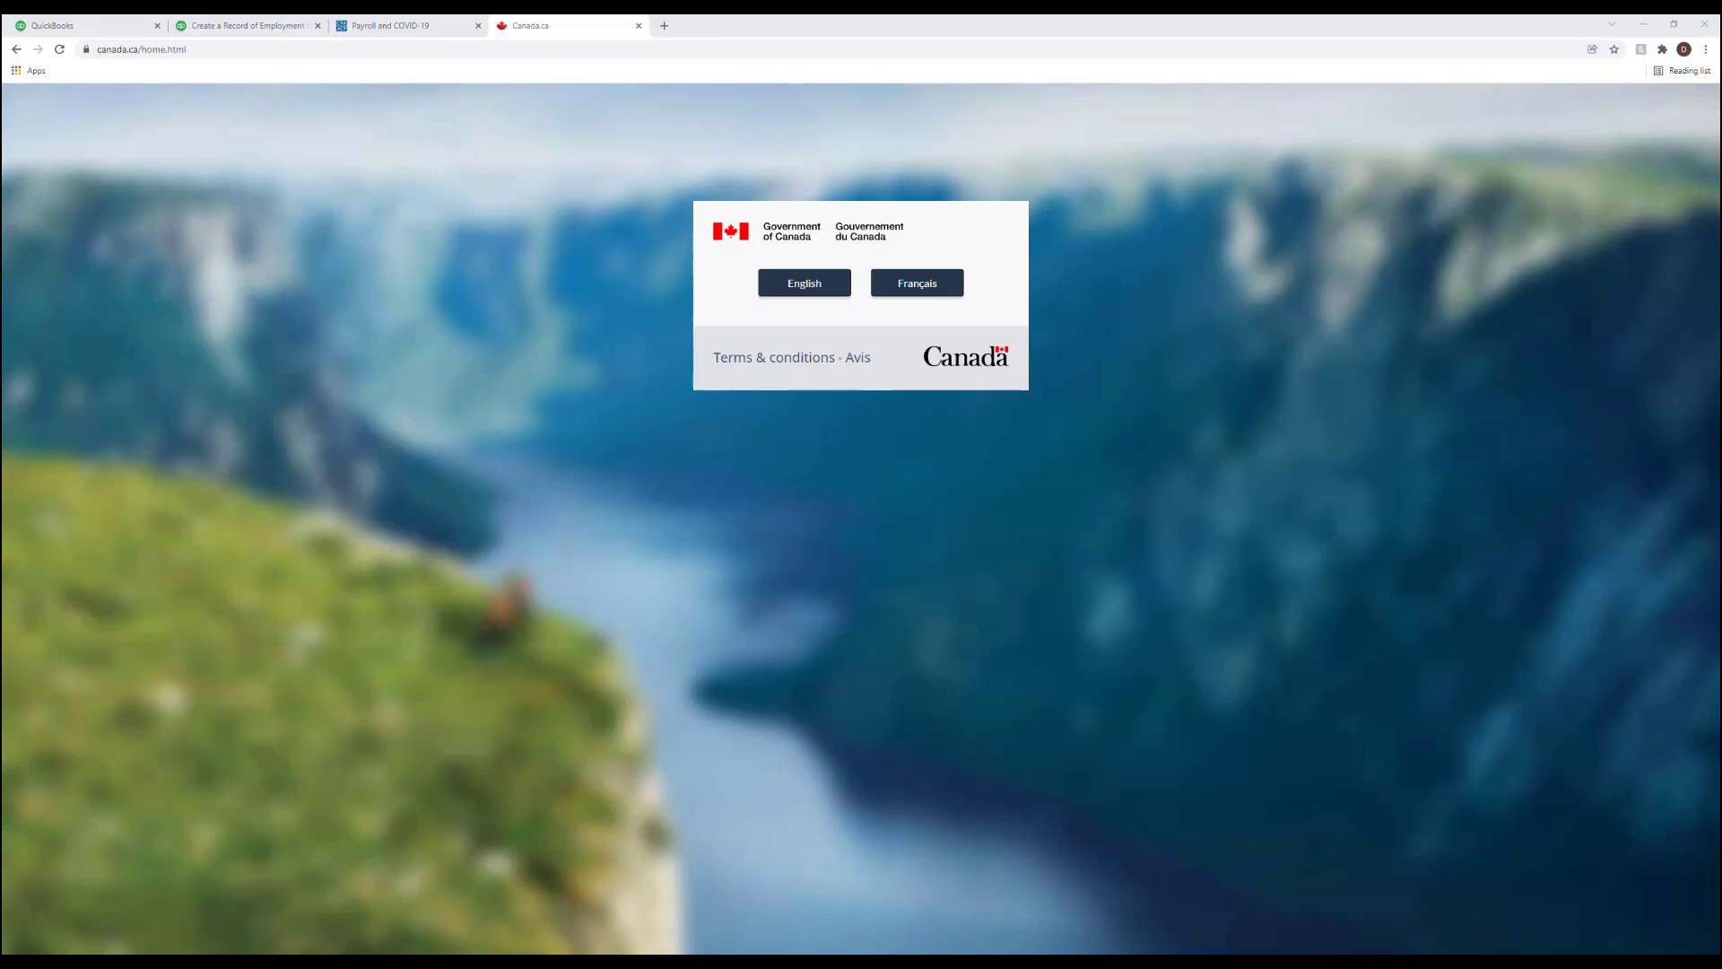
Step: Search English Canada.ca for 'Understanding Record of Employment' and open the Chapter 1 guide
left_click(814, 284)
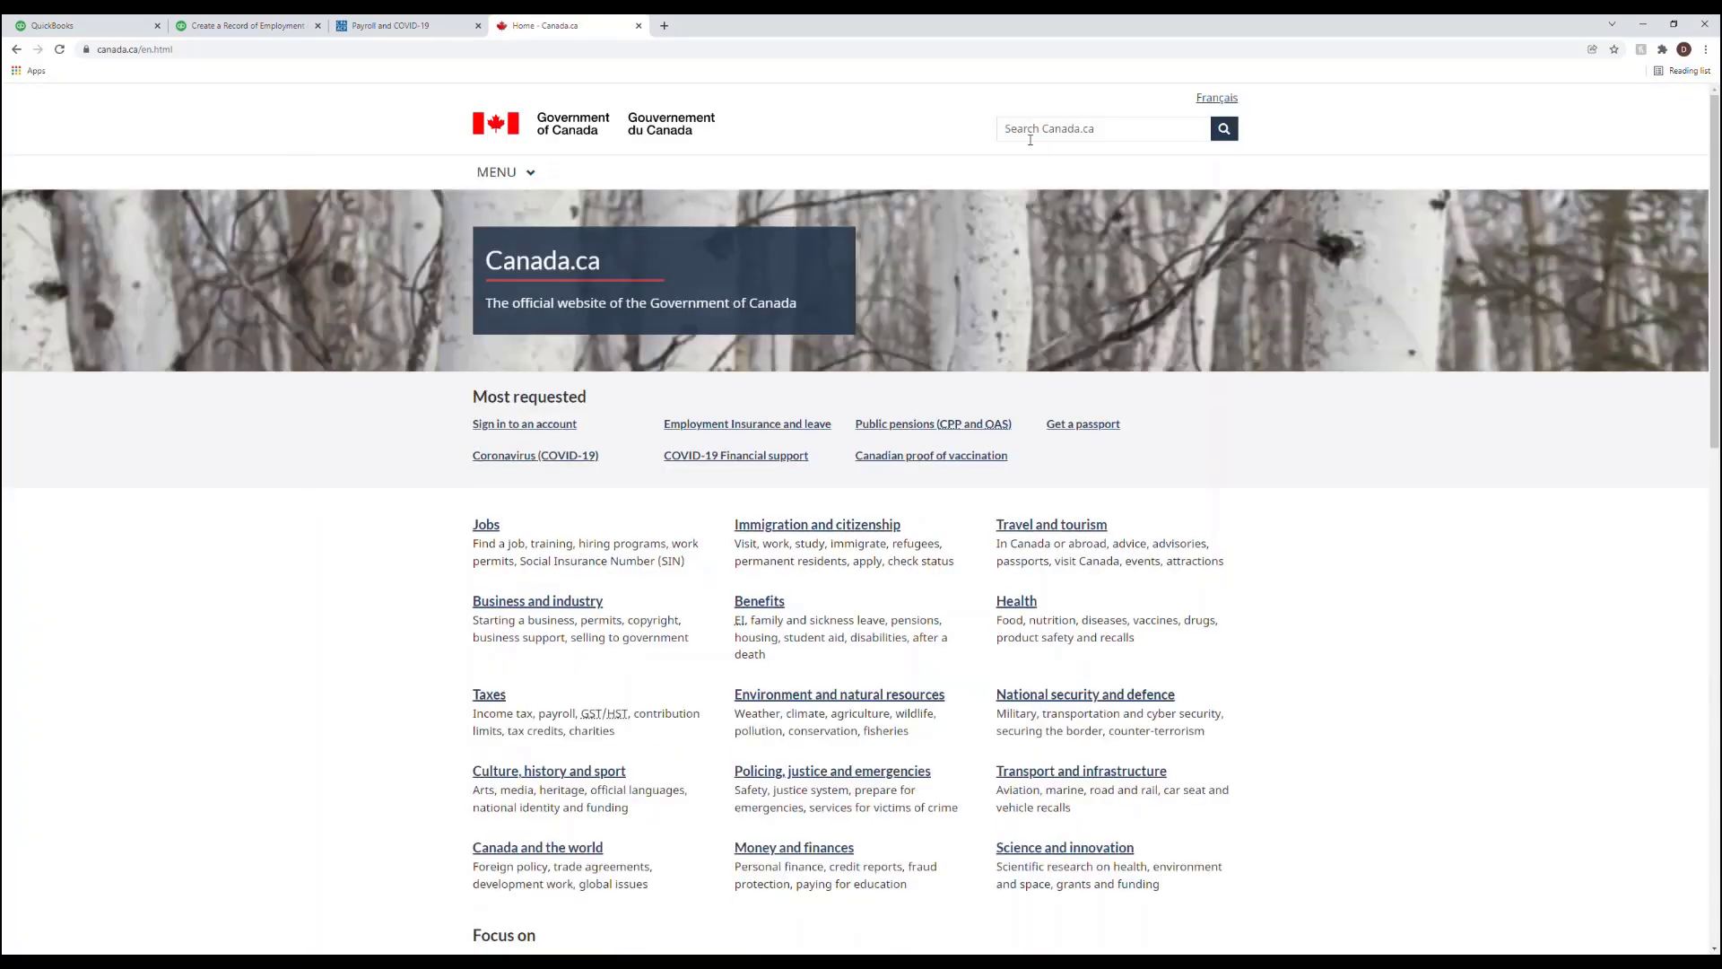
left_click(1027, 133)
type("Understanding Record of Employment'")
key("Return")
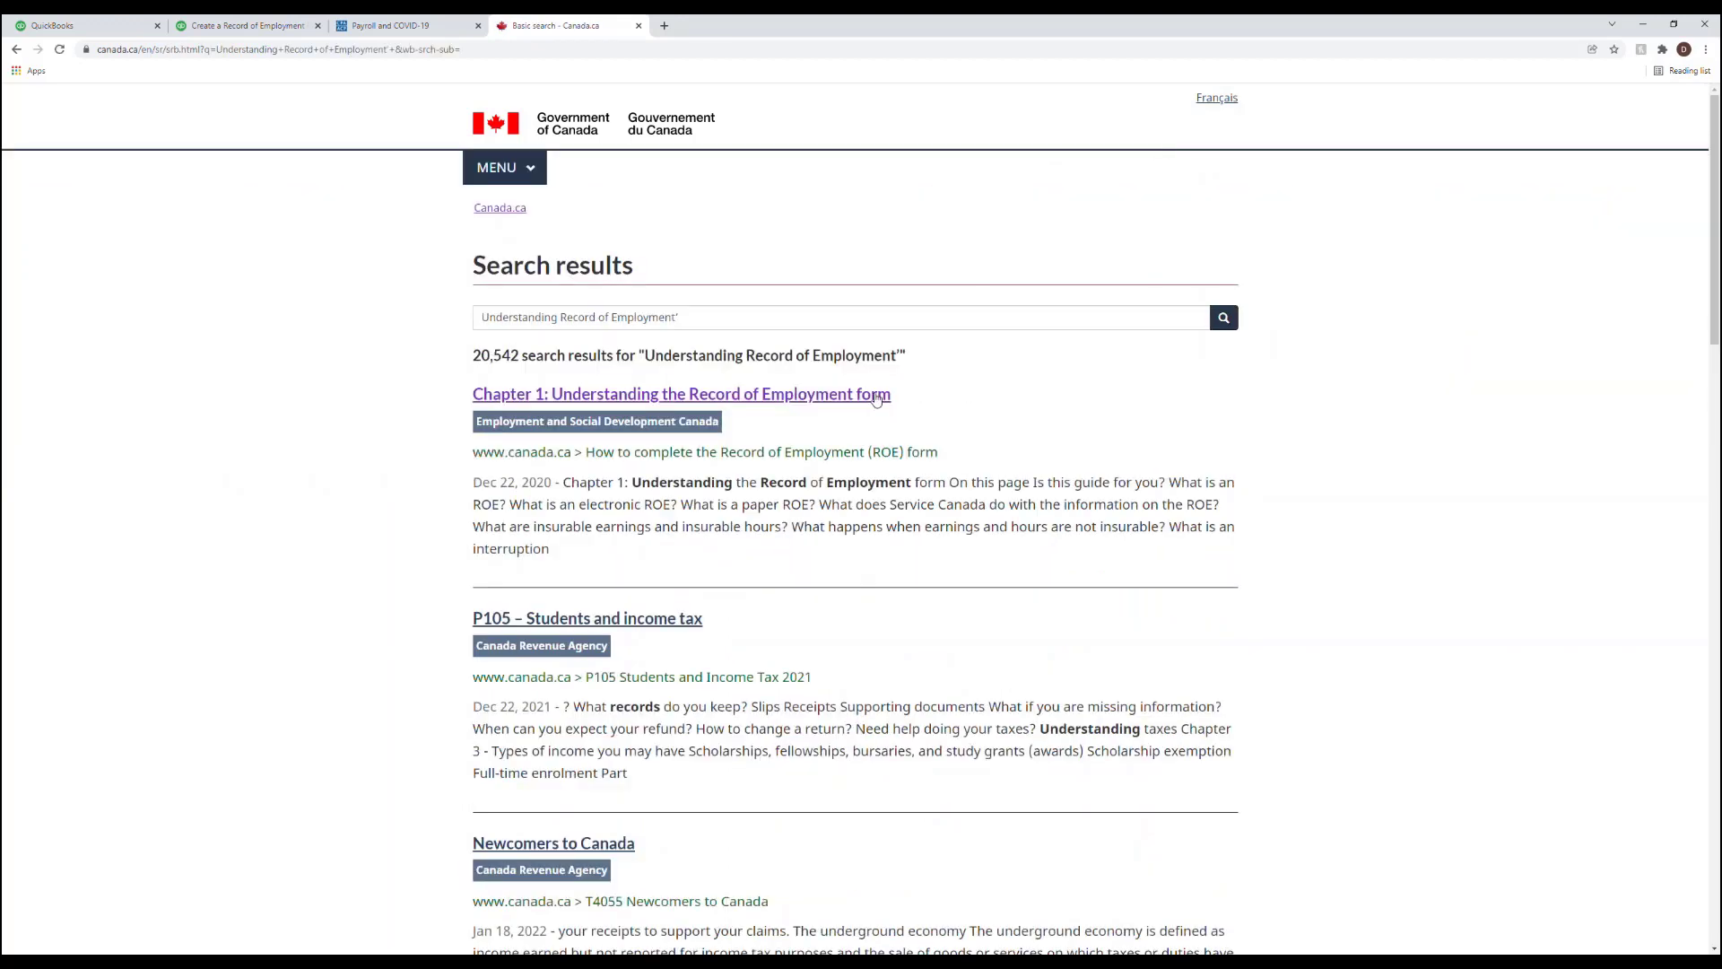
left_click(870, 402)
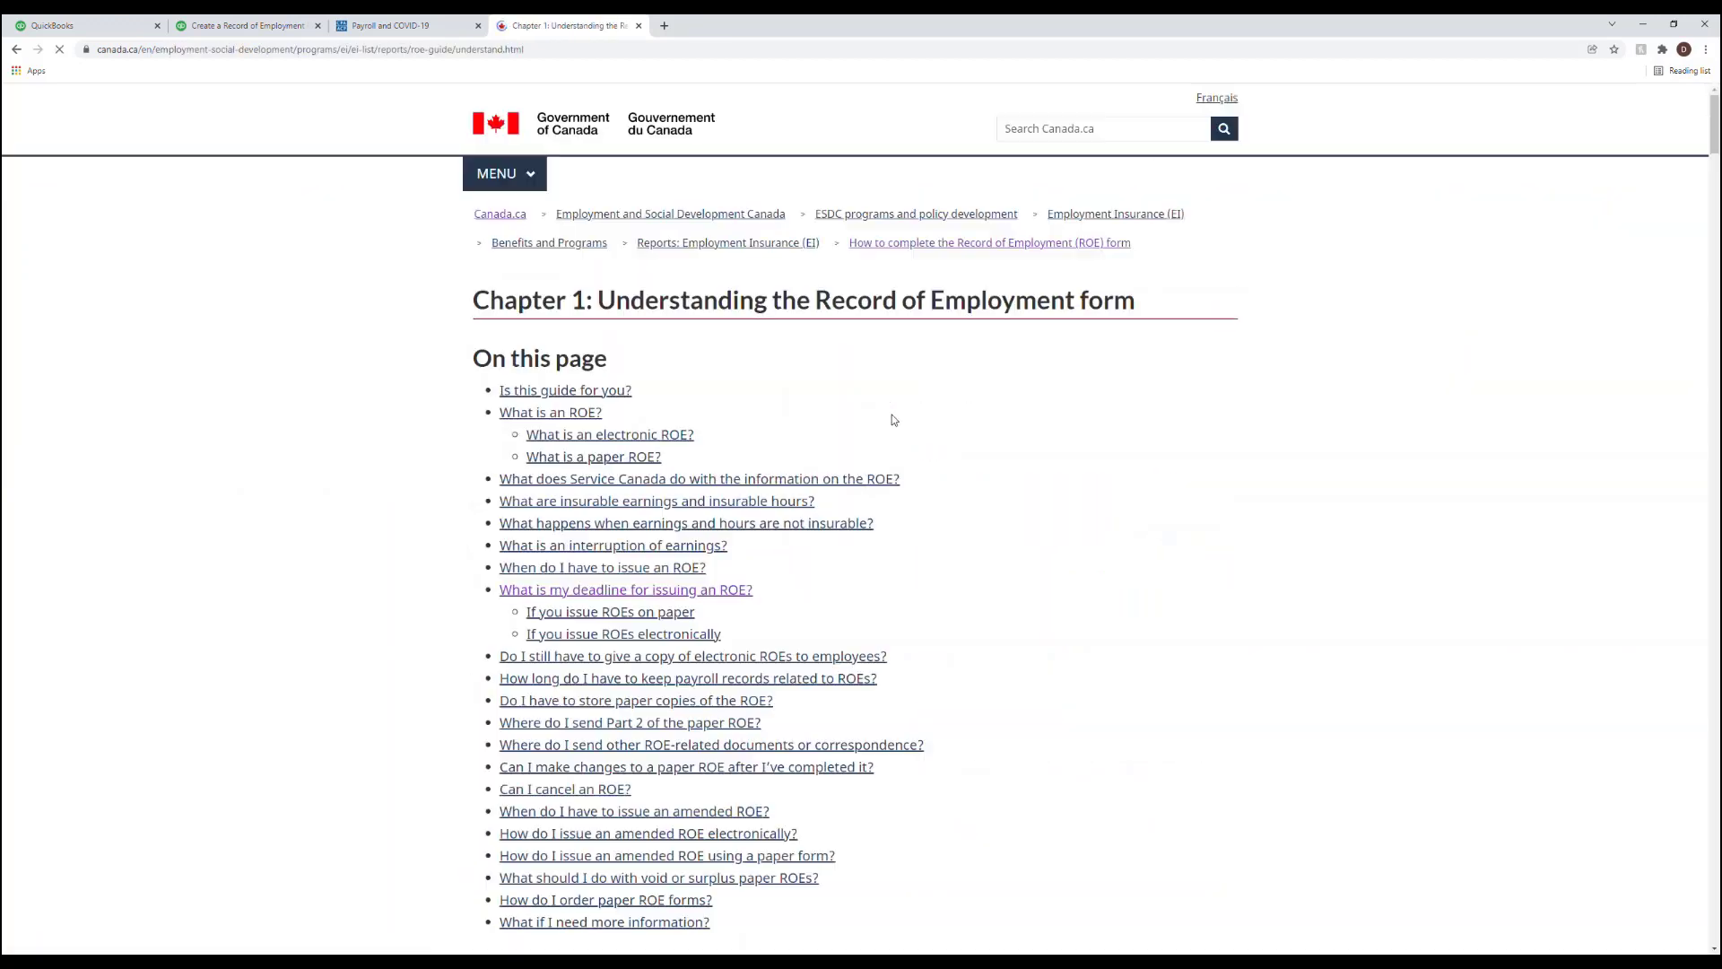
scroll(905, 455, "down", 2)
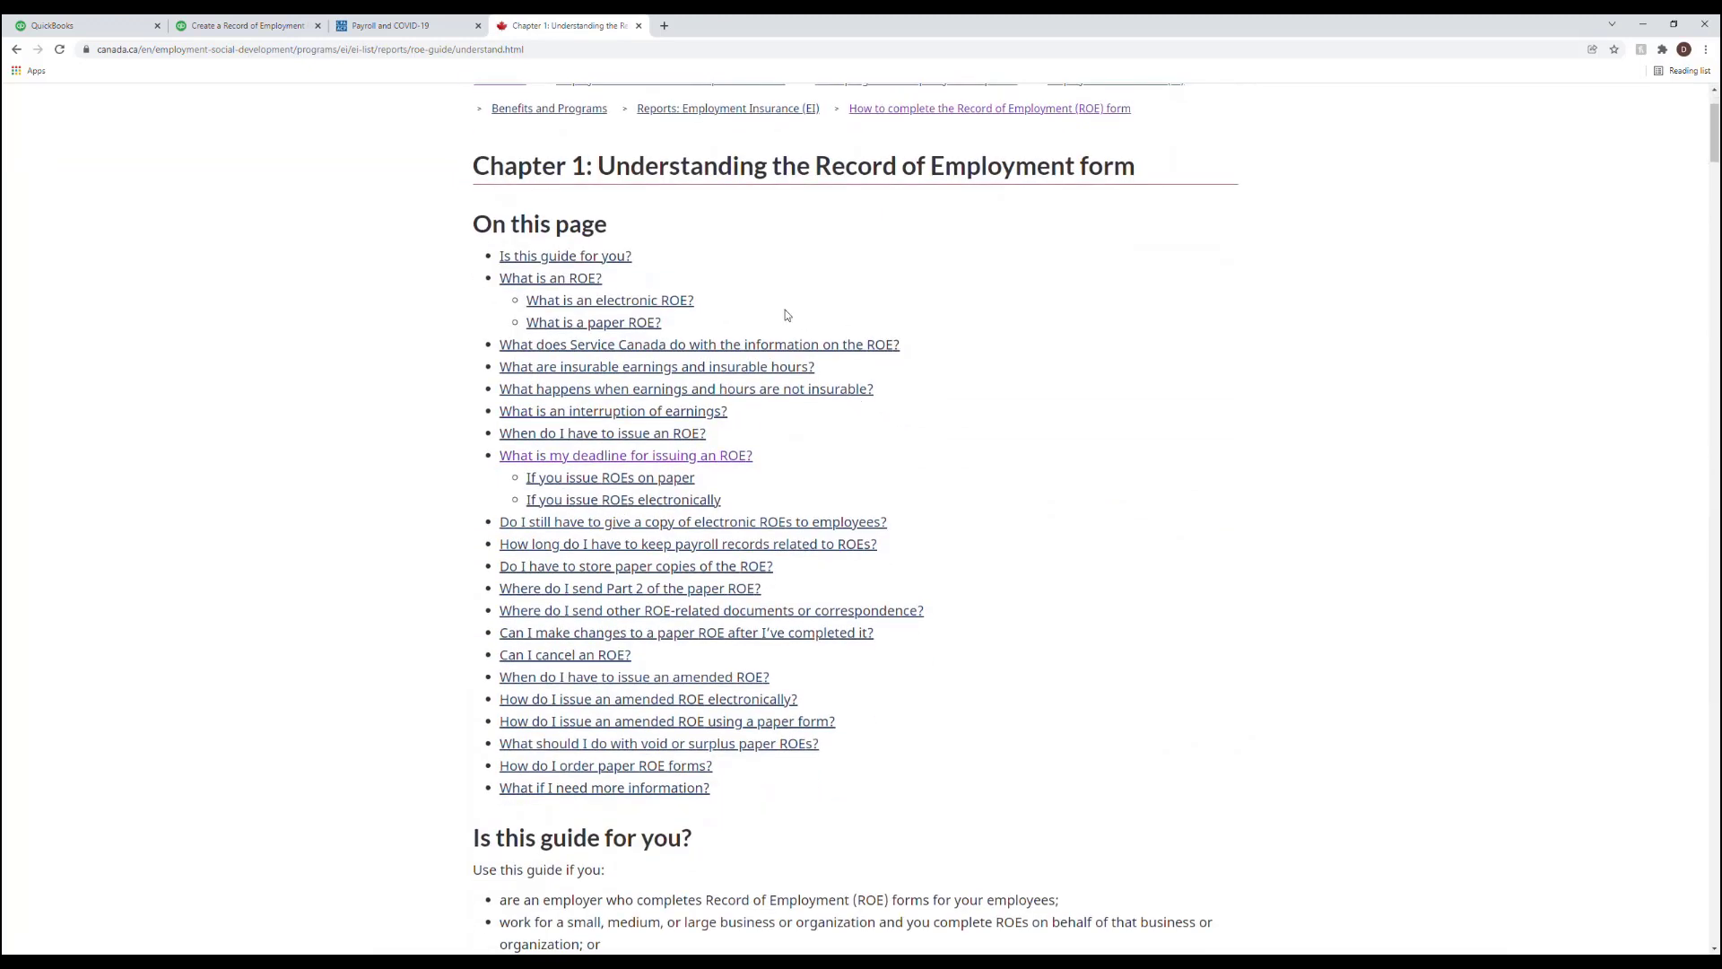
scroll(620, 554, "down", 1)
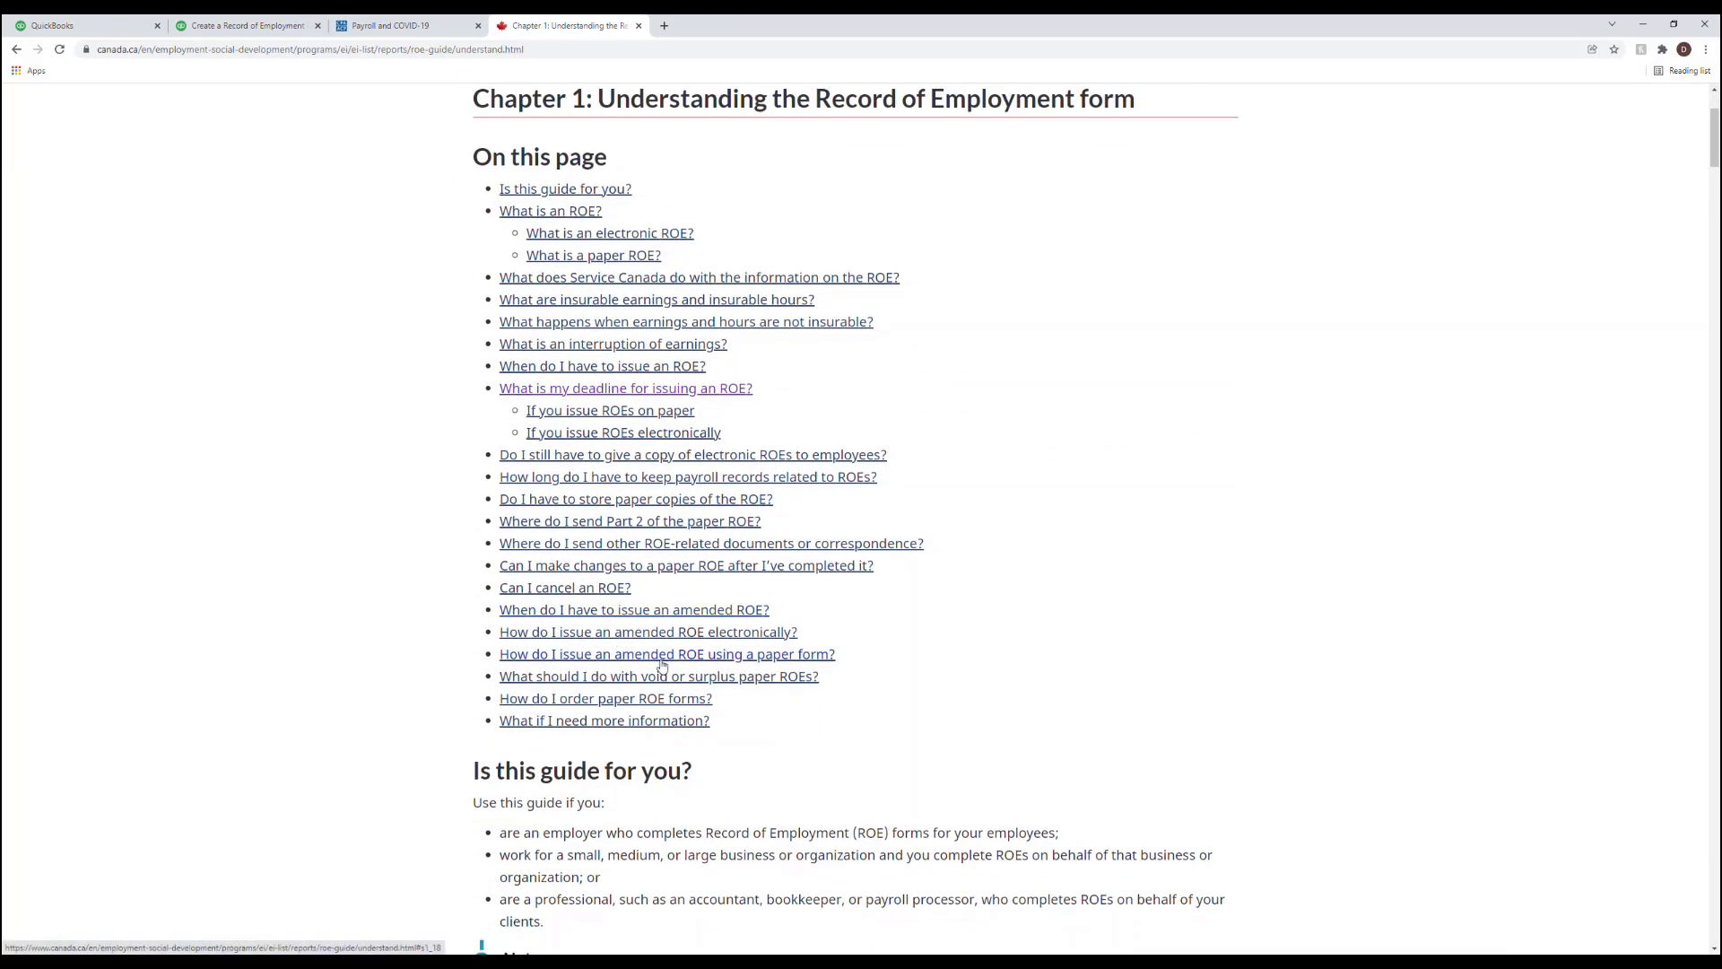